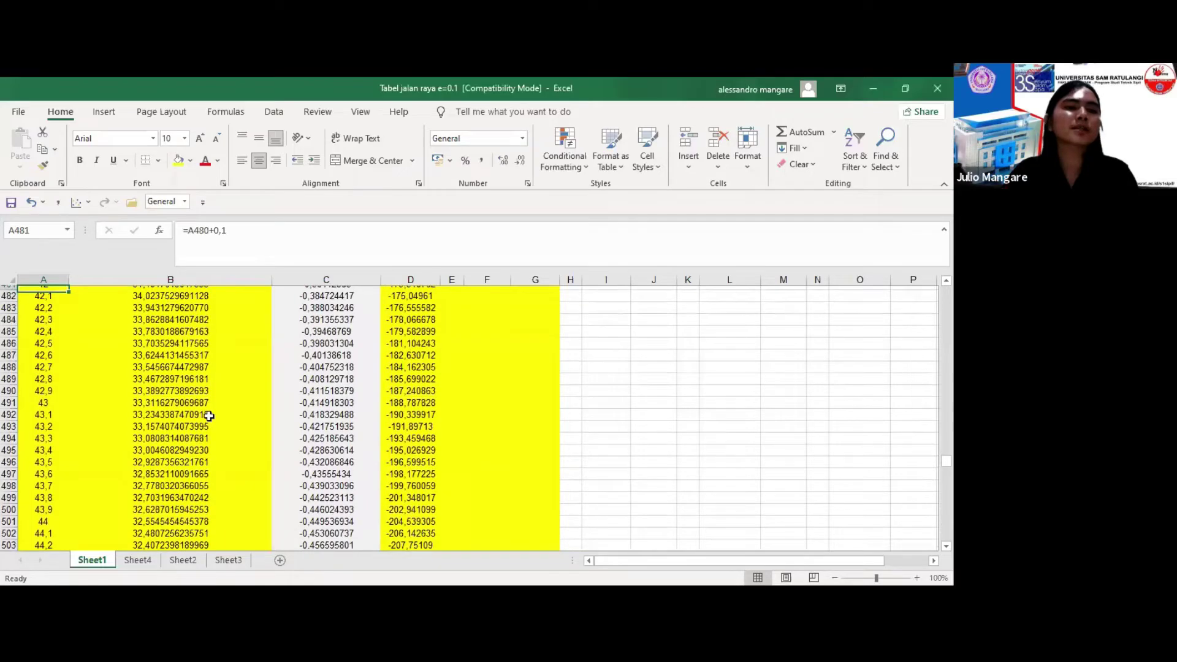
Review the yellow curve table upward from row 481 to row 432, including the red row for 39,5 degrees.
key(Up)
key(Up)
key(Up)
key(Up)
key(Up)
key(Up)
key(Up)
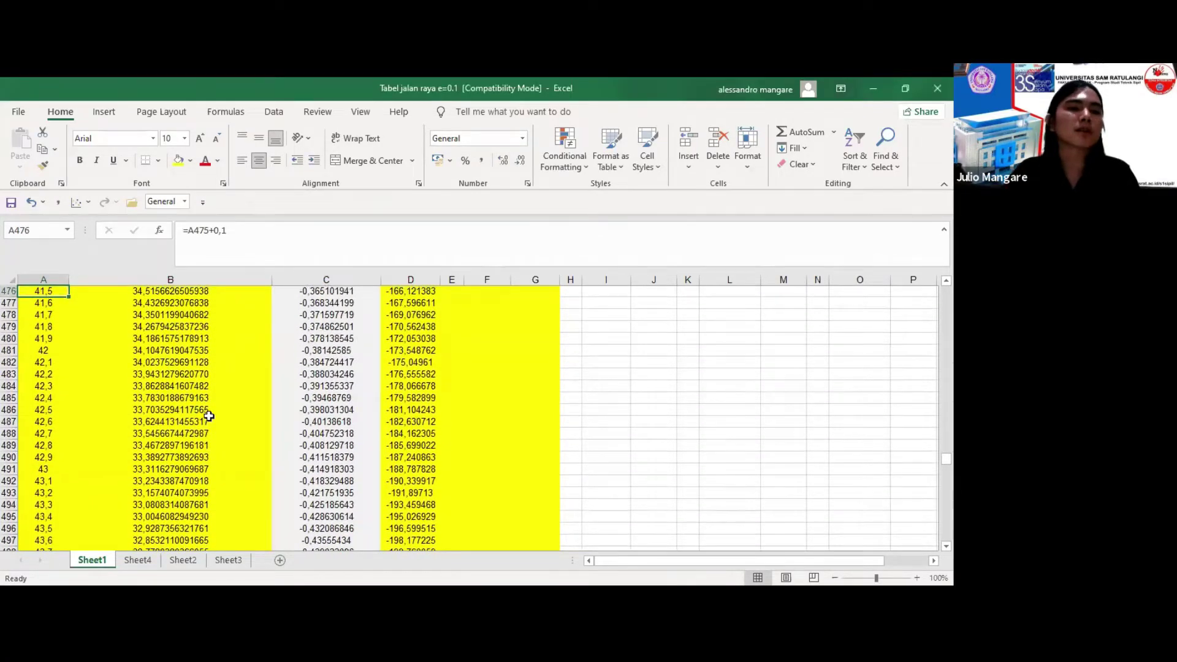
key(Up)
key(Up)
key(Up)
key(Up)
key(Up)
key(Up)
key(Up)
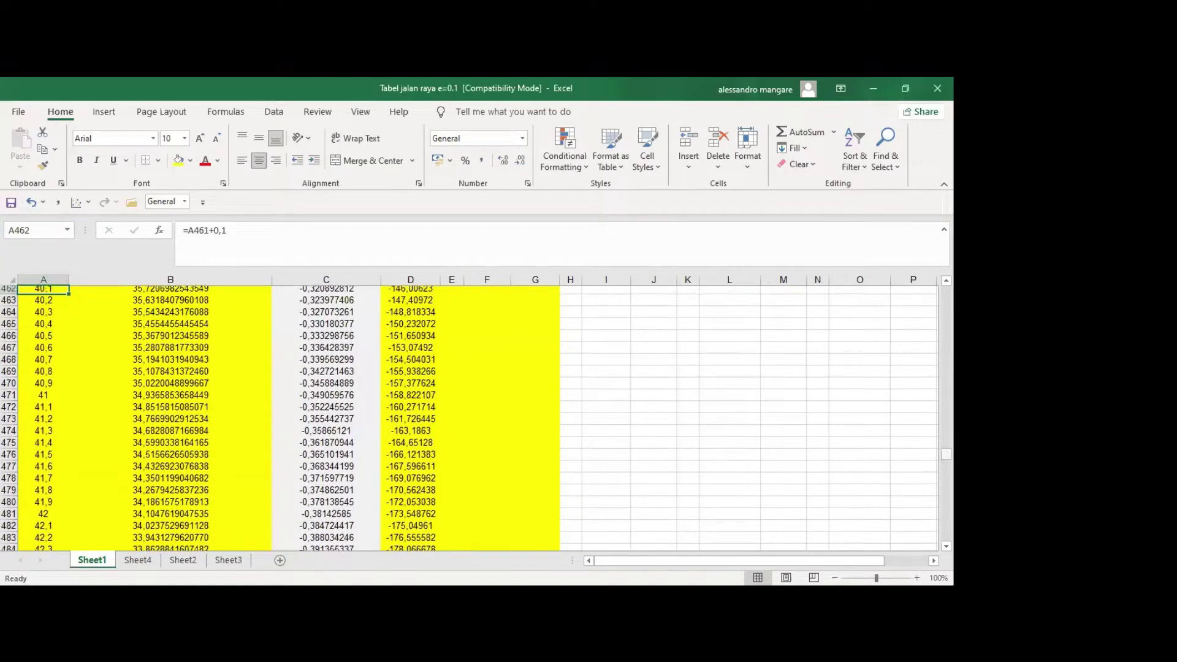
key(Up)
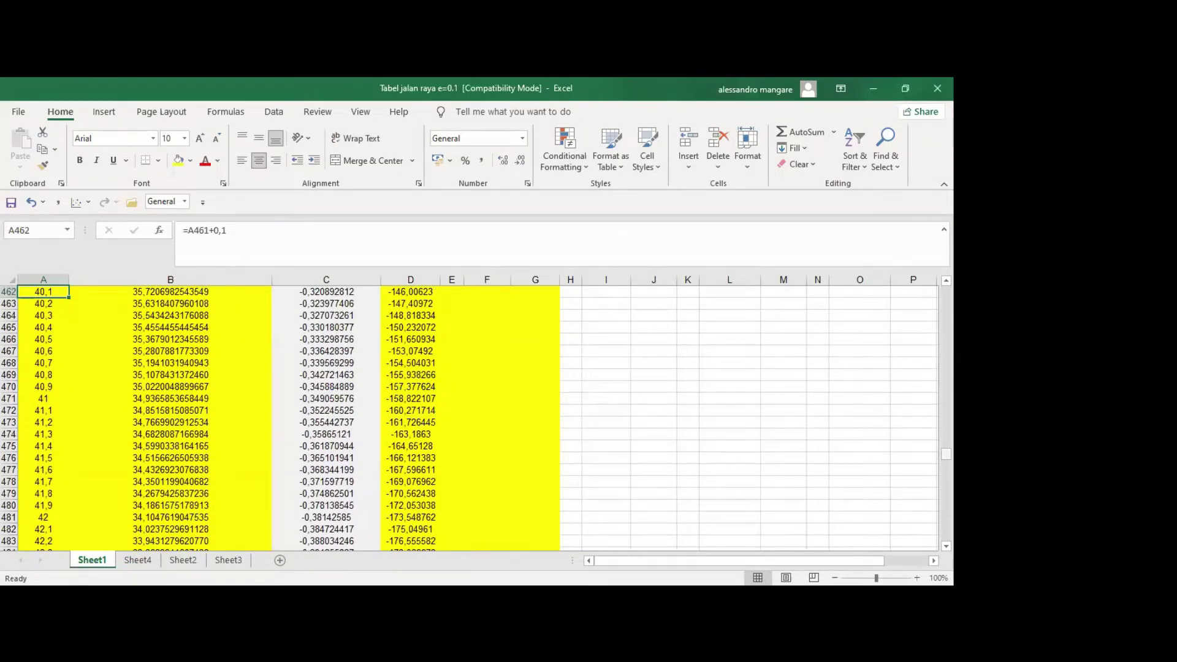
key(Up)
key(Up)
key(Up)
key(Up)
key(Up)
key(Up)
key(Up)
key(Up)
key(Up)
key(Up)
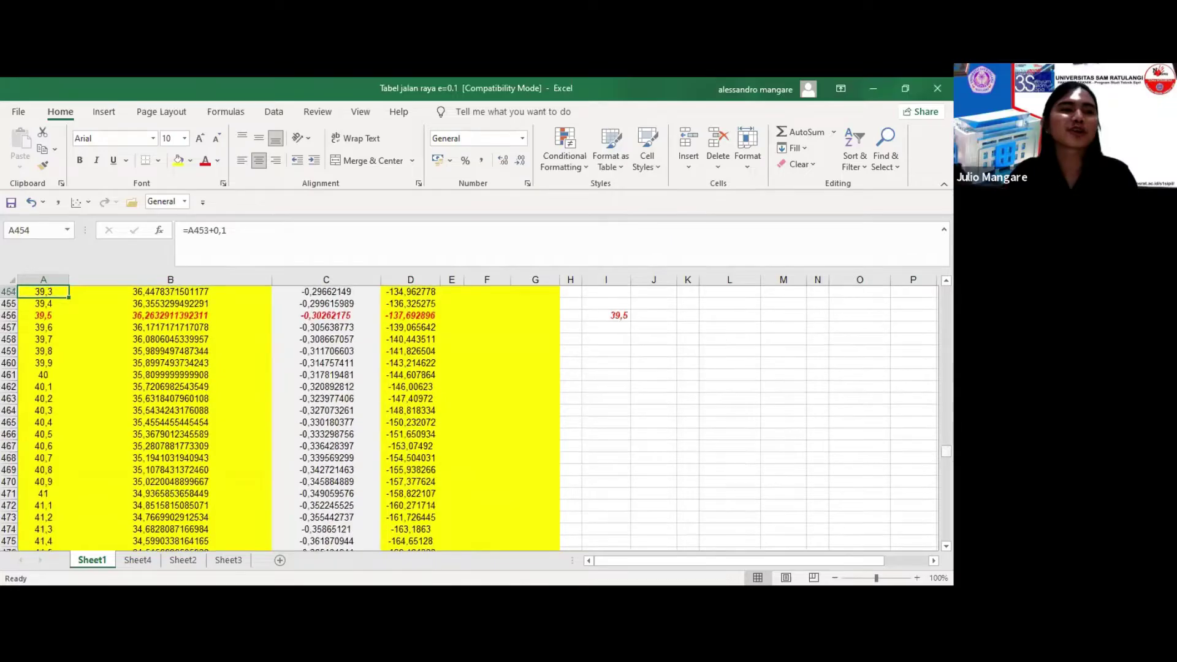
key(Up)
key(Up)
key(Up)
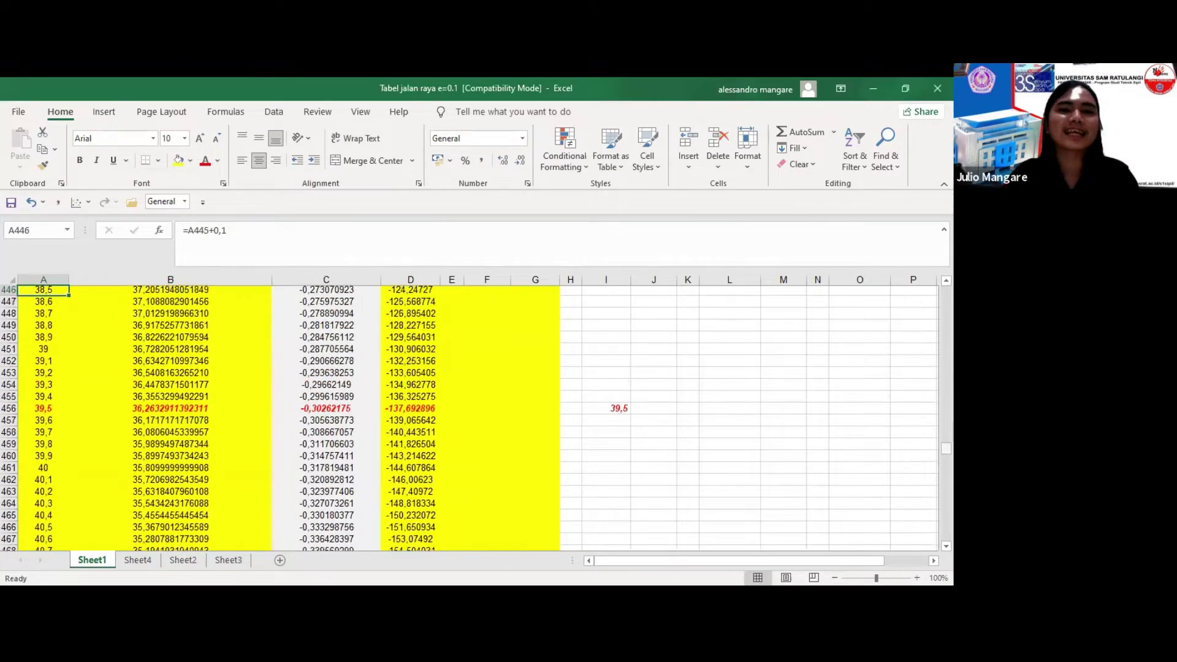
key(Up)
key(Up)
key(Up)
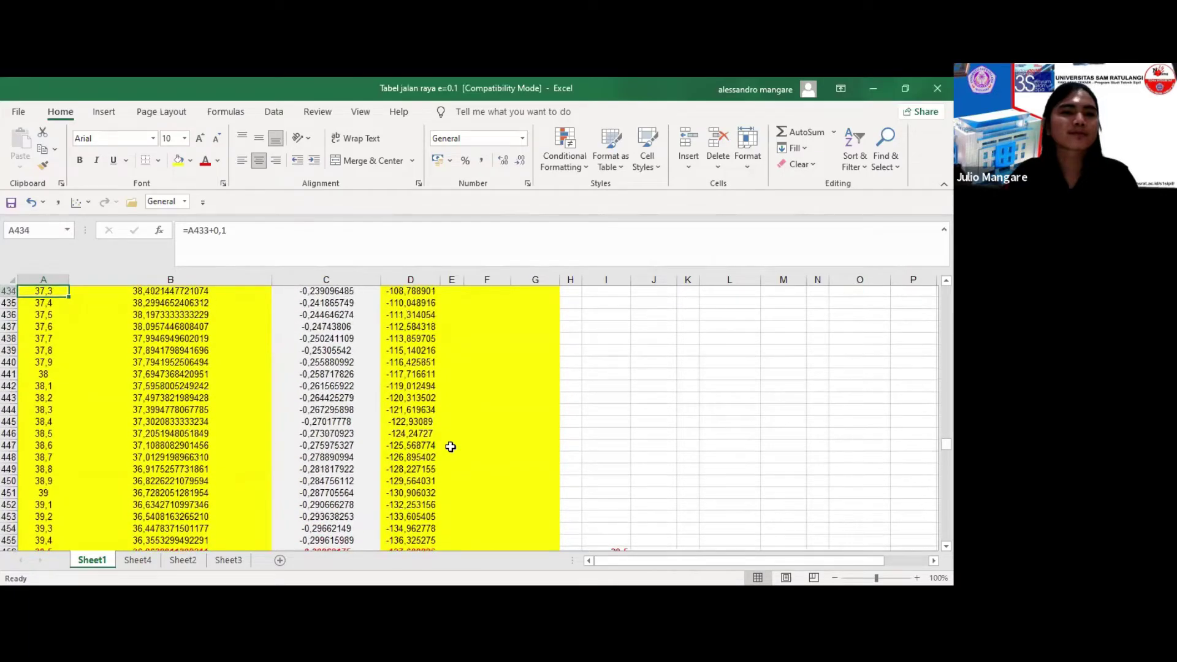
key(Up)
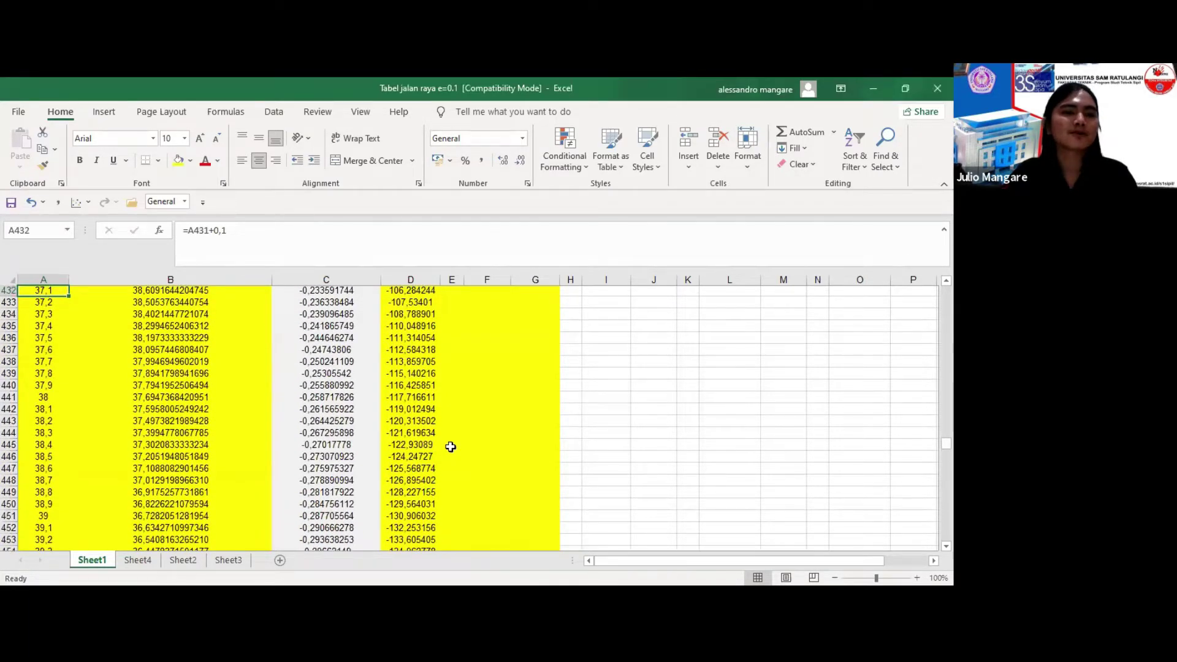
Review the remaining rows of the yellow curve table downward, through its last row and to the V design entry in row 614.
key(Down)
key(Down)
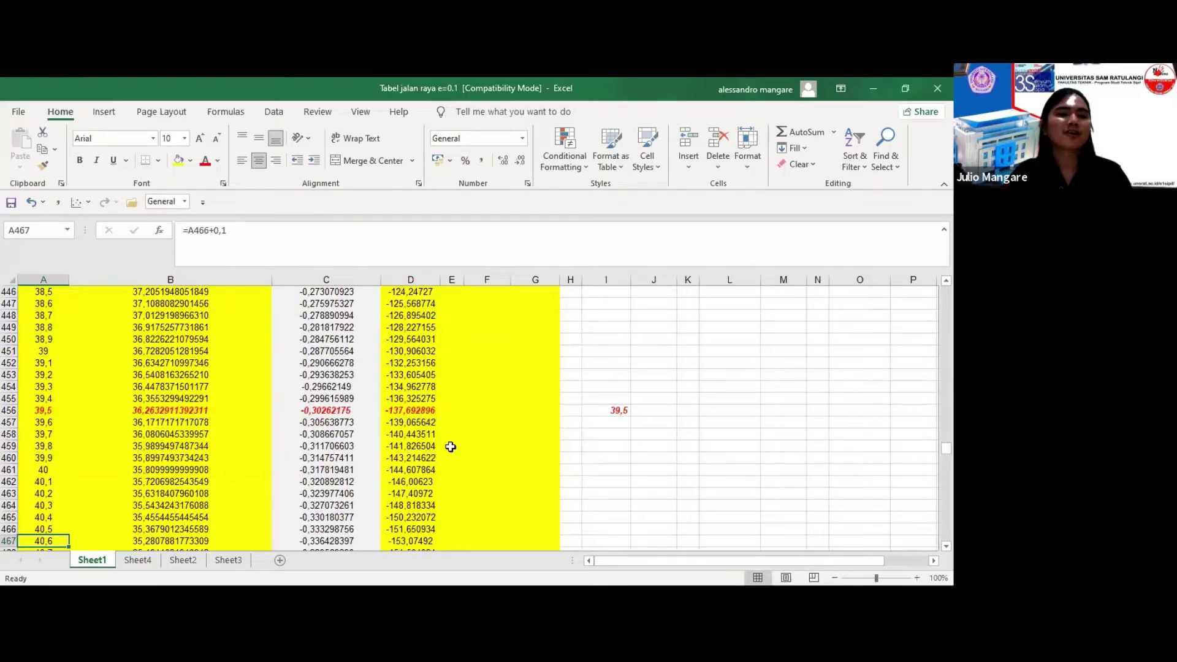
key(Down)
key(Down)
key(Down)
key(Down)
key(Down)
key(Down)
key(Down)
key(Down)
key(Down)
key(Down)
key(Down)
key(Down)
key(Down)
key(Down)
key(Down)
key(Down)
key(Down)
key(Down)
key(Down)
key(Down)
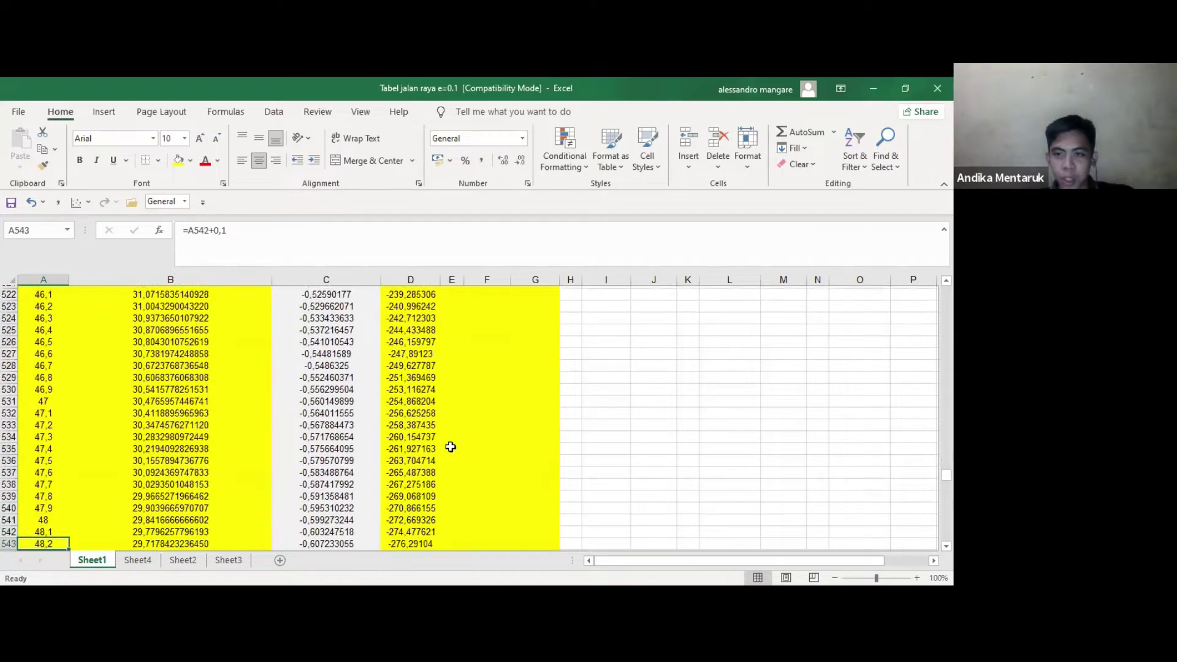
key(Down)
key(Down)
key(Down)
key(Down)
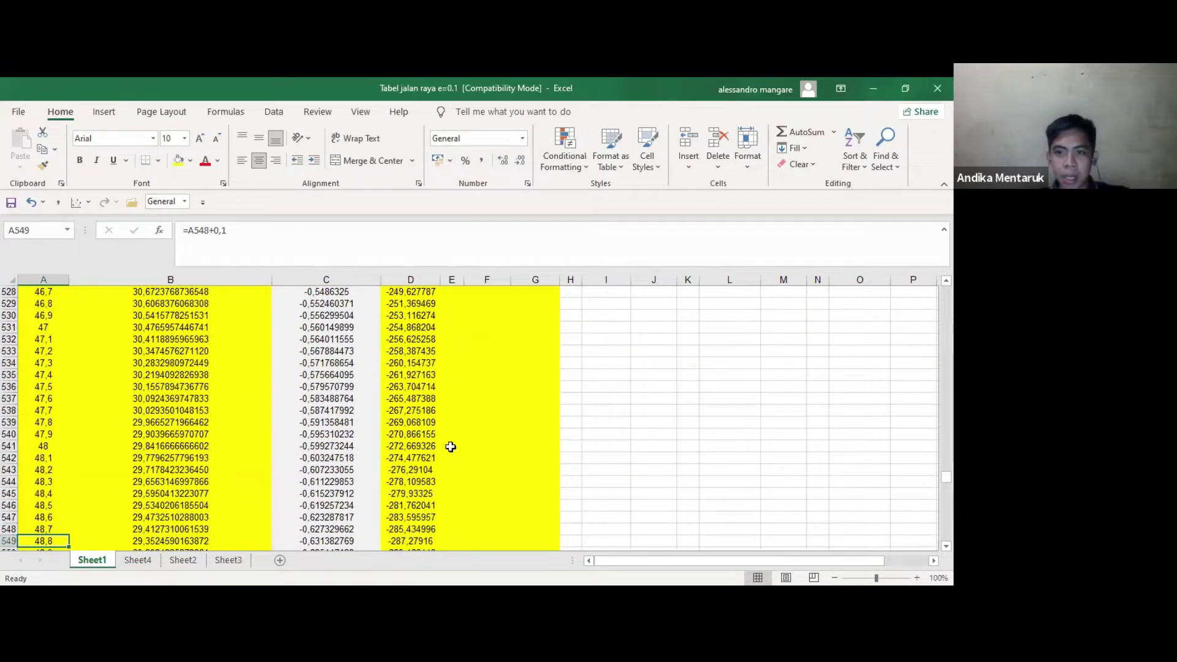
key(Down)
key(Down)
key(Down)
key(Down)
key(Down)
key(Down)
key(Down)
key(Down)
key(Down)
key(Down)
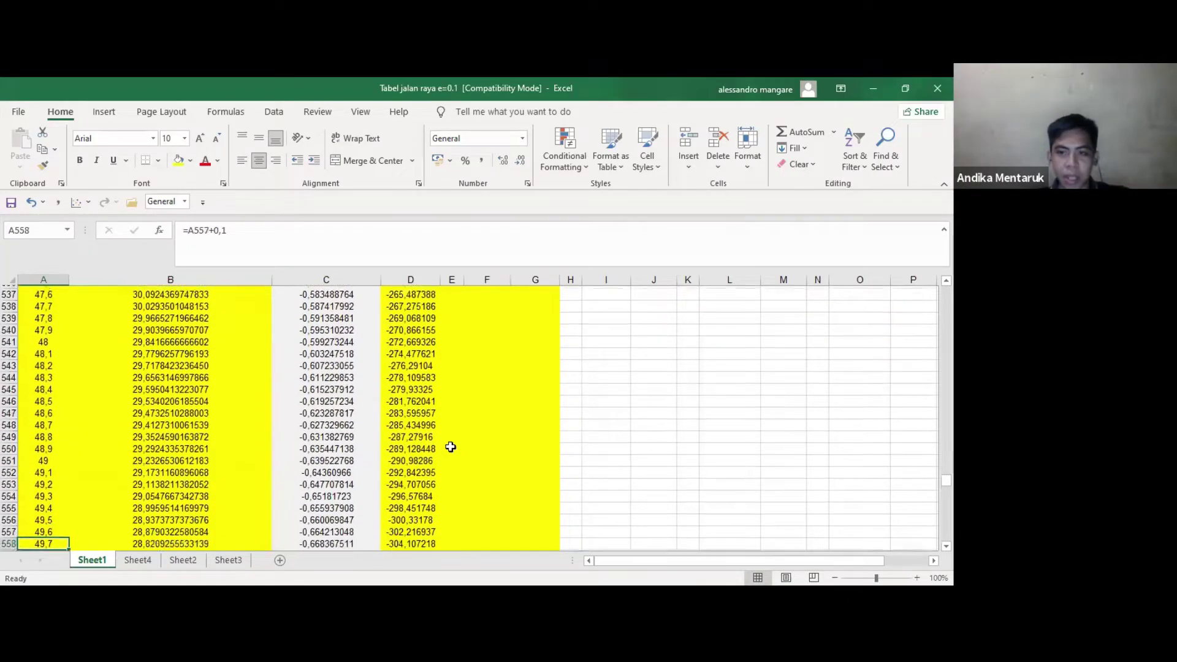
key(Down)
key(Down)
key(Down)
key(Down)
key(Down)
key(Down)
key(Down)
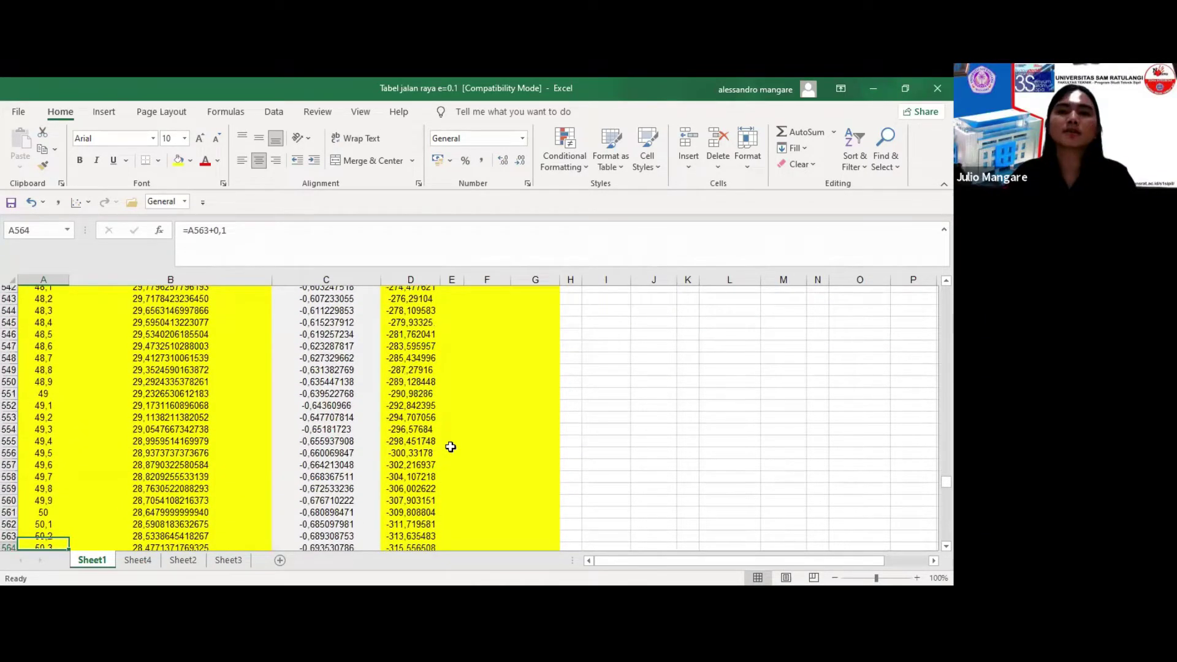
key(Down)
key(Down)
key(Down)
key(Down)
key(Down)
key(Down)
key(Down)
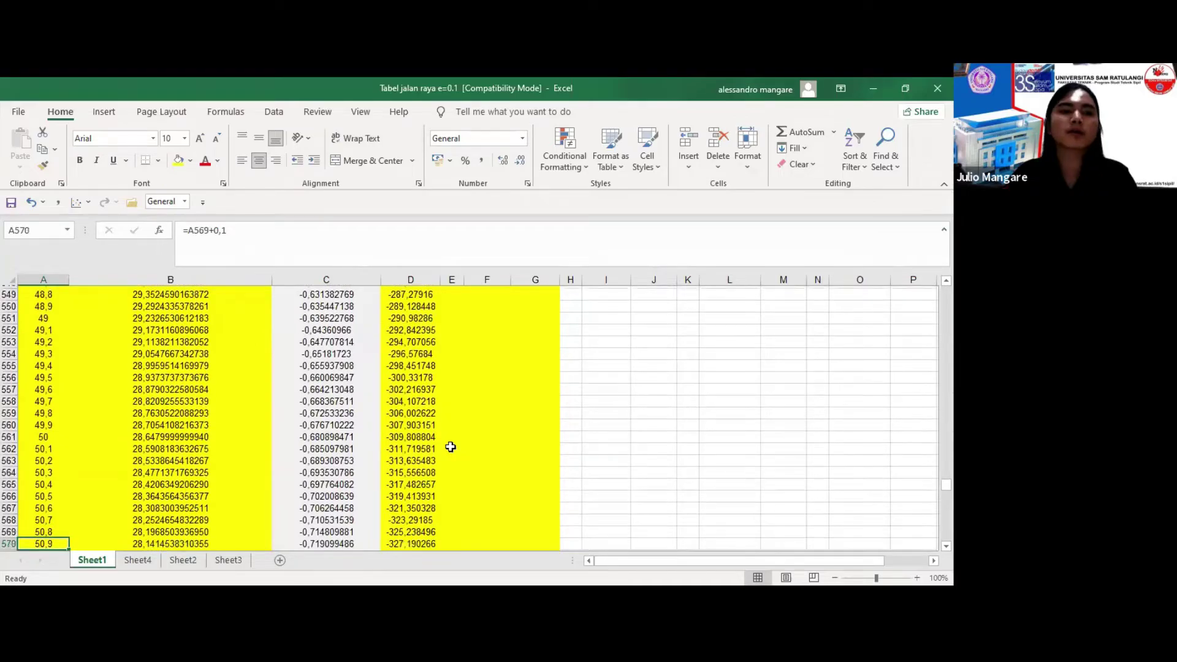
key(Down)
key(Down)
key(Down)
key(Down)
key(Down)
key(Down)
key(Down)
key(Down)
key(Down)
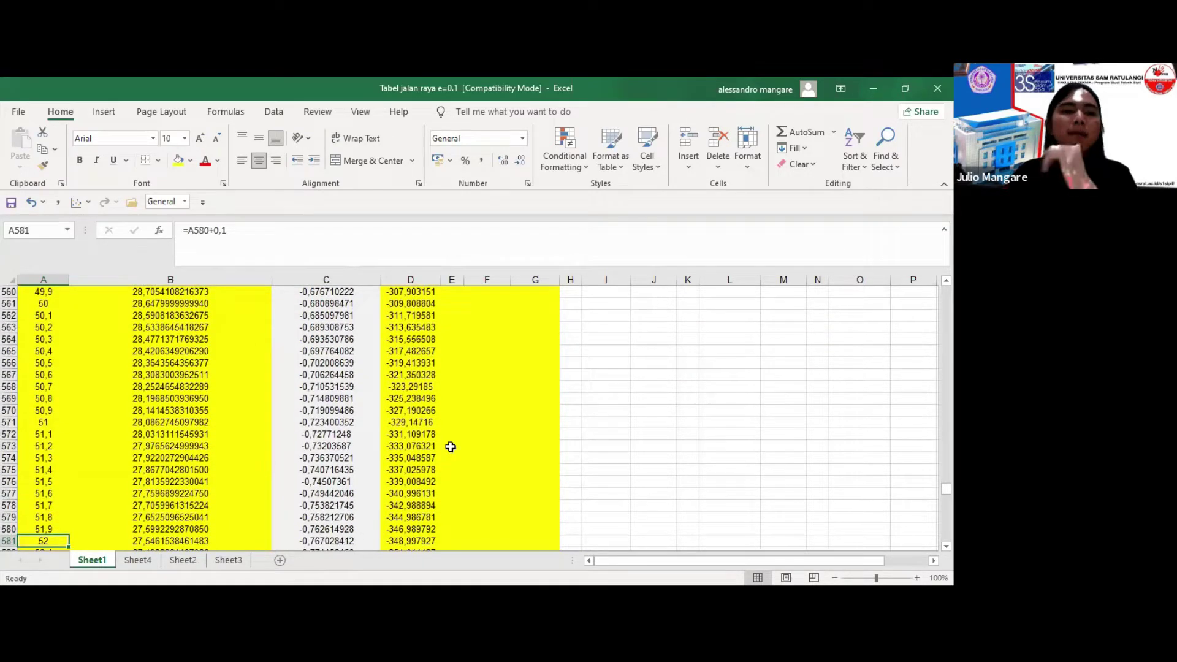
key(Down)
key(Down)
key(Down)
key(Down)
key(Down)
key(Down)
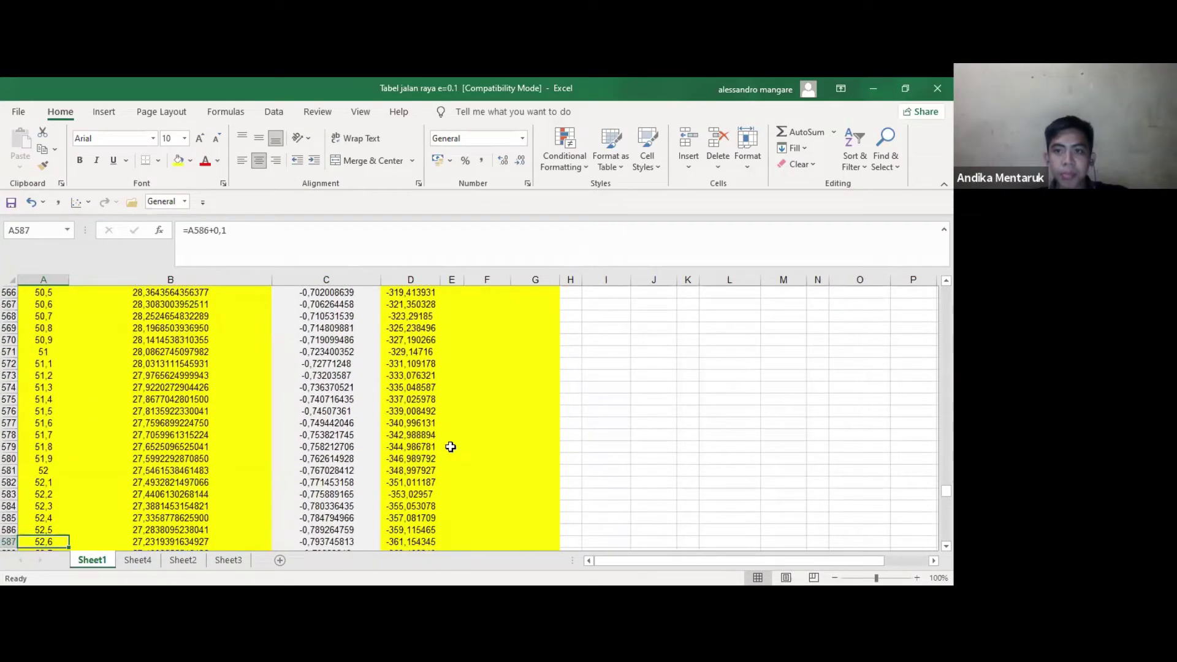
key(Down)
key(Down)
key(Down)
key(Down)
key(Down)
key(Down)
key(Down)
key(Down)
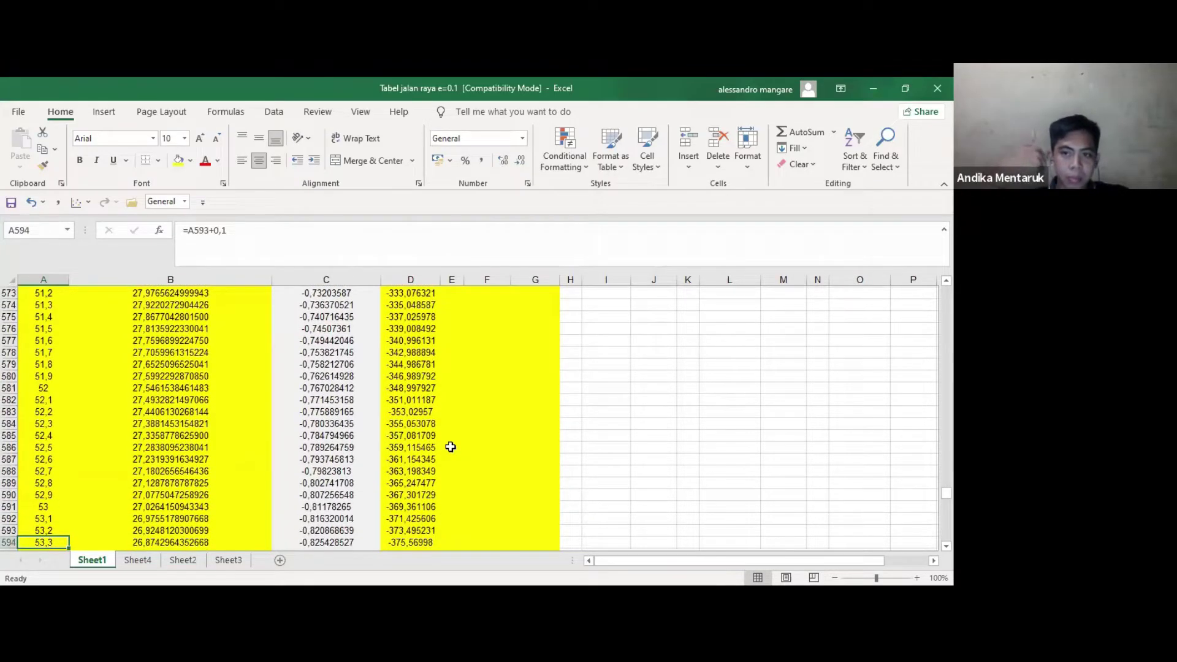
key(Down)
key(Down)
key(Down)
key(Down)
key(Down)
key(Down)
key(Down)
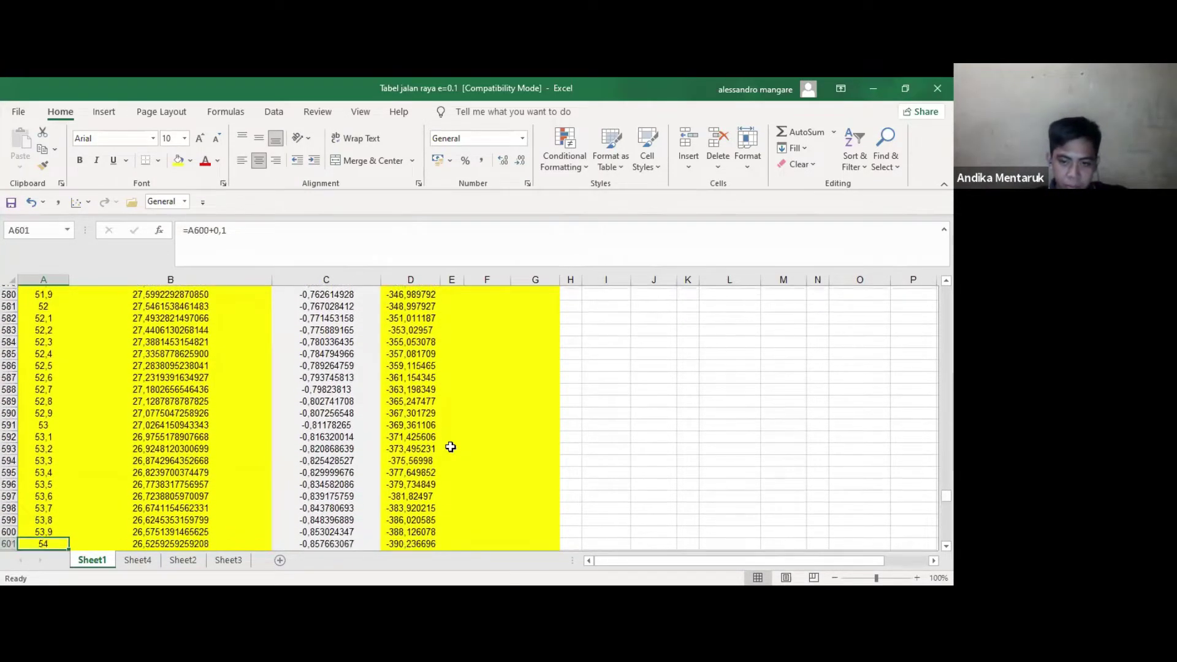
key(Down)
key(Down)
key(Down)
key(Down)
key(Down)
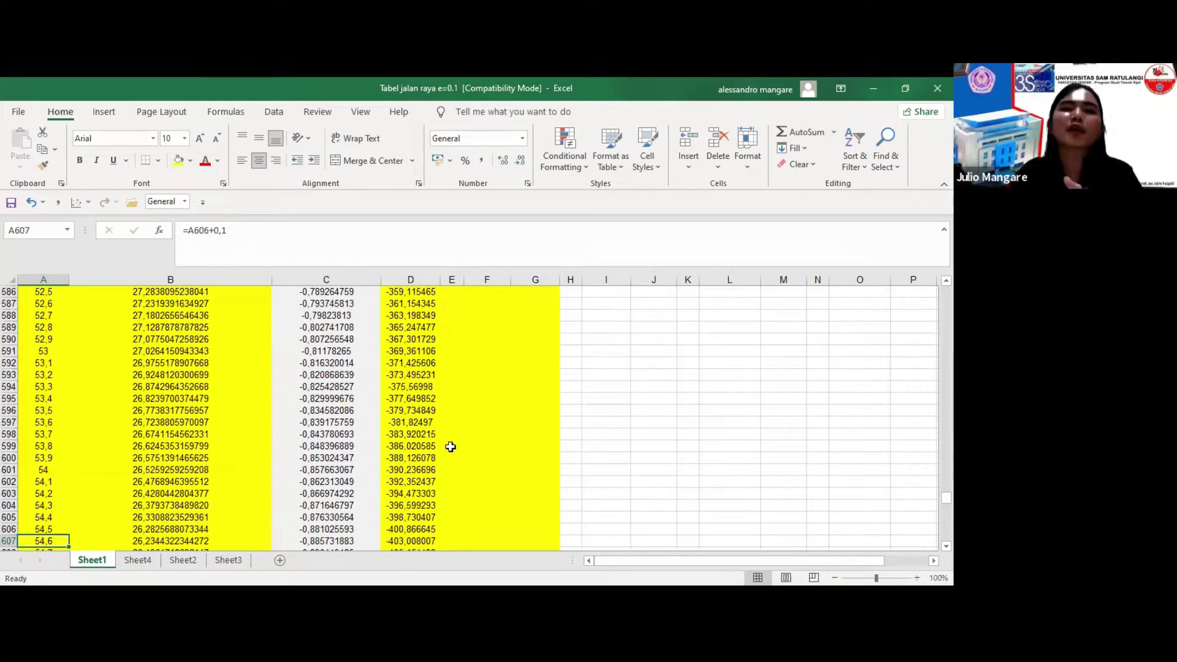
key(Down)
key(Down)
key(Down)
key(Down)
key(Down)
key(Down)
key(Down)
key(Down)
key(Down)
key(Down)
key(Down)
key(Down)
key(Down)
key(Down)
key(Down)
key(Down)
key(Down)
key(Down)
key(Down)
key(Down)
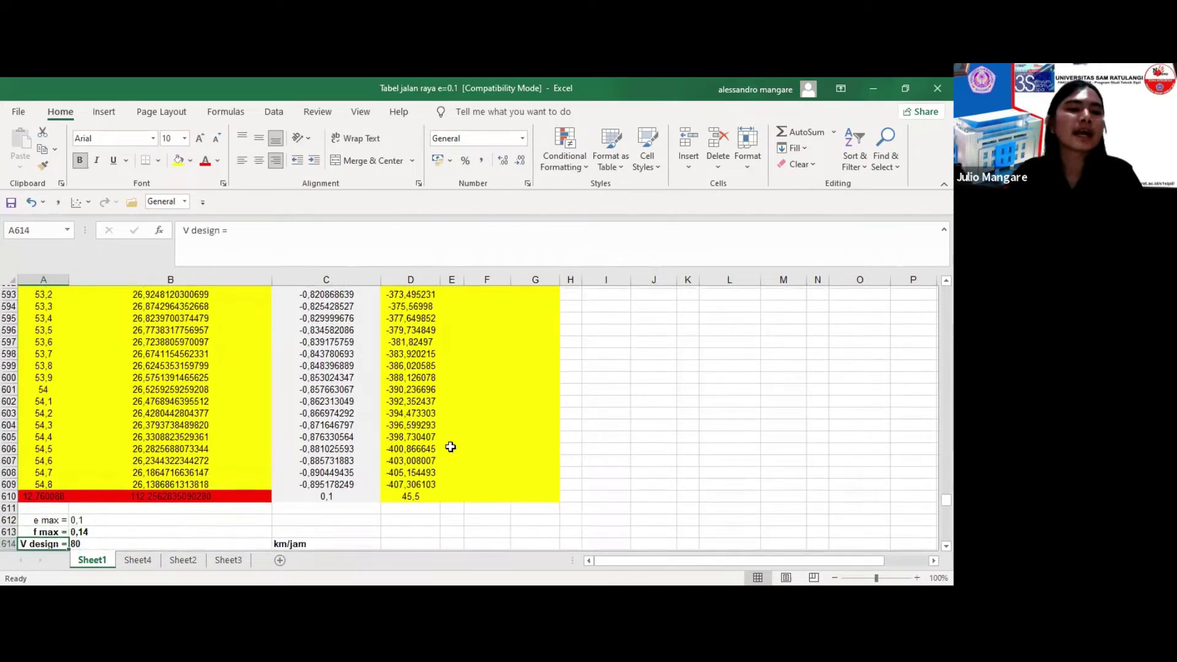
Examine the design-speed parameter blocks below the yellow table, through the 120 km/jam block and on to the D (derajat) table at row 665.
key(Down)
key(Down)
key(Down)
key(Down)
key(Down)
key(Down)
key(Down)
key(Down)
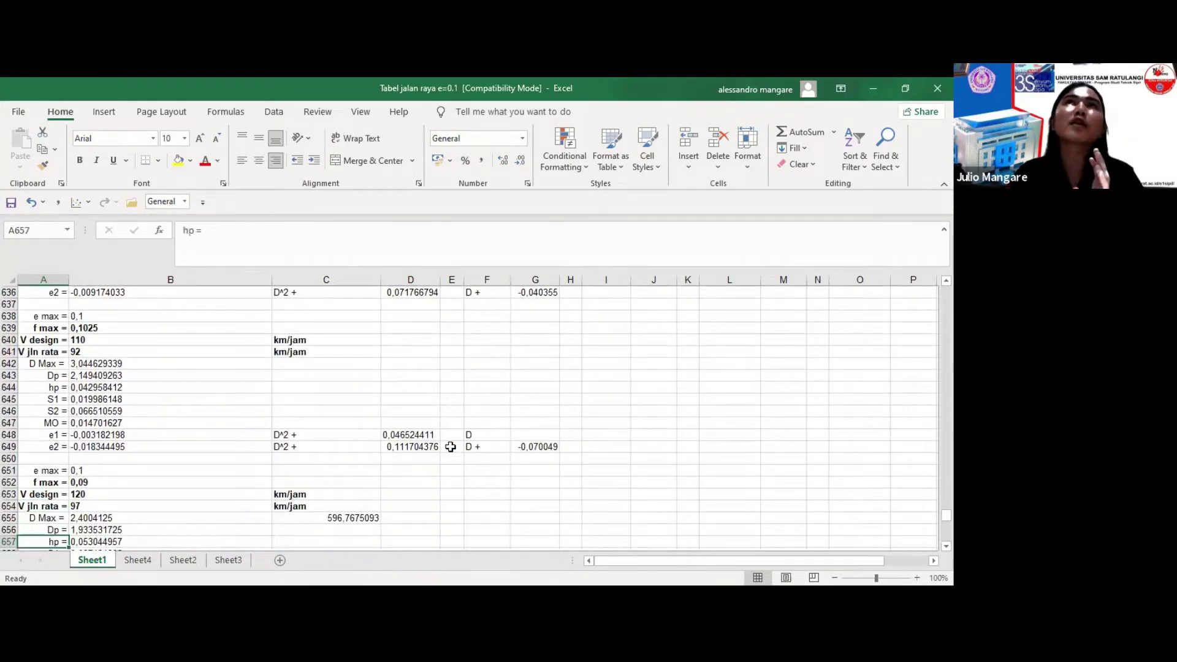
key(Down)
key(Down)
key(Down)
key(Down)
key(Down)
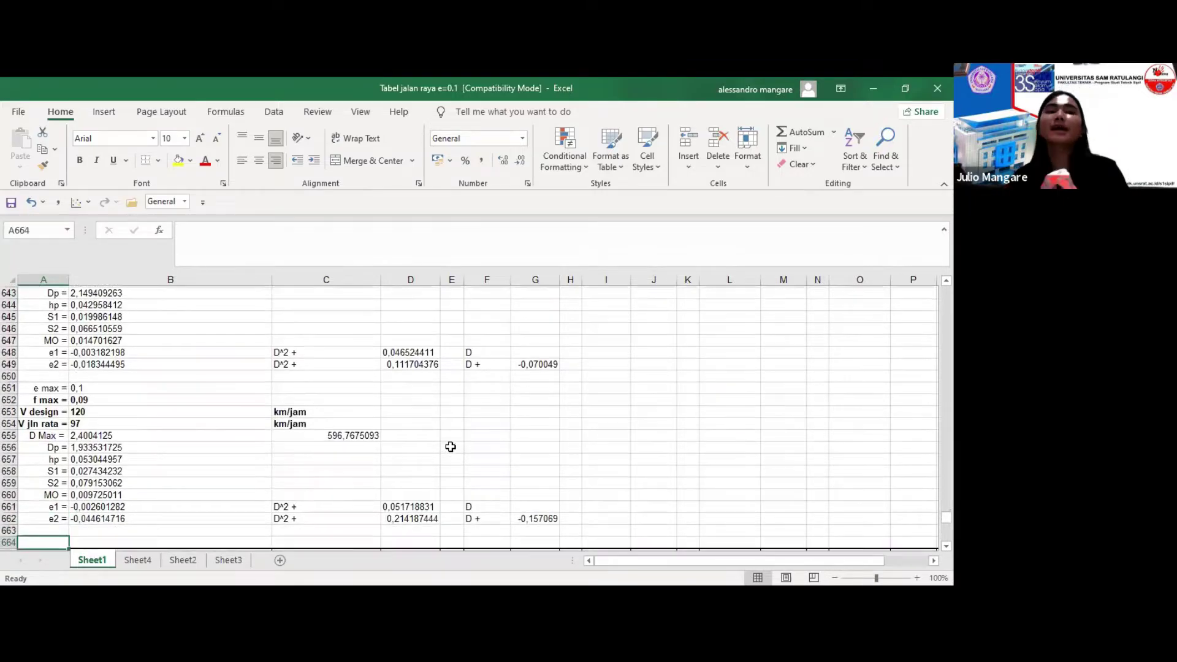
key(Down)
key(Down)
key(Down)
key(Down)
key(Down)
key(Down)
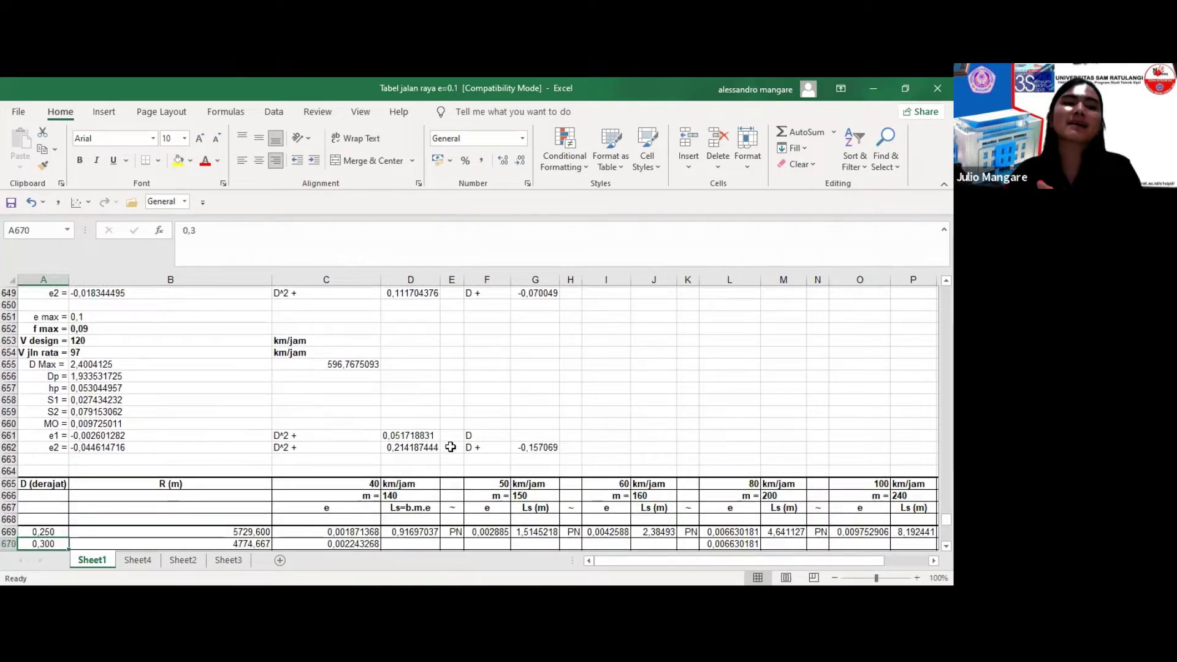
Review the D (derajat) summary table downward from row 670 to row 690.
key(Down)
key(Down)
key(Down)
key(Down)
key(Down)
key(Down)
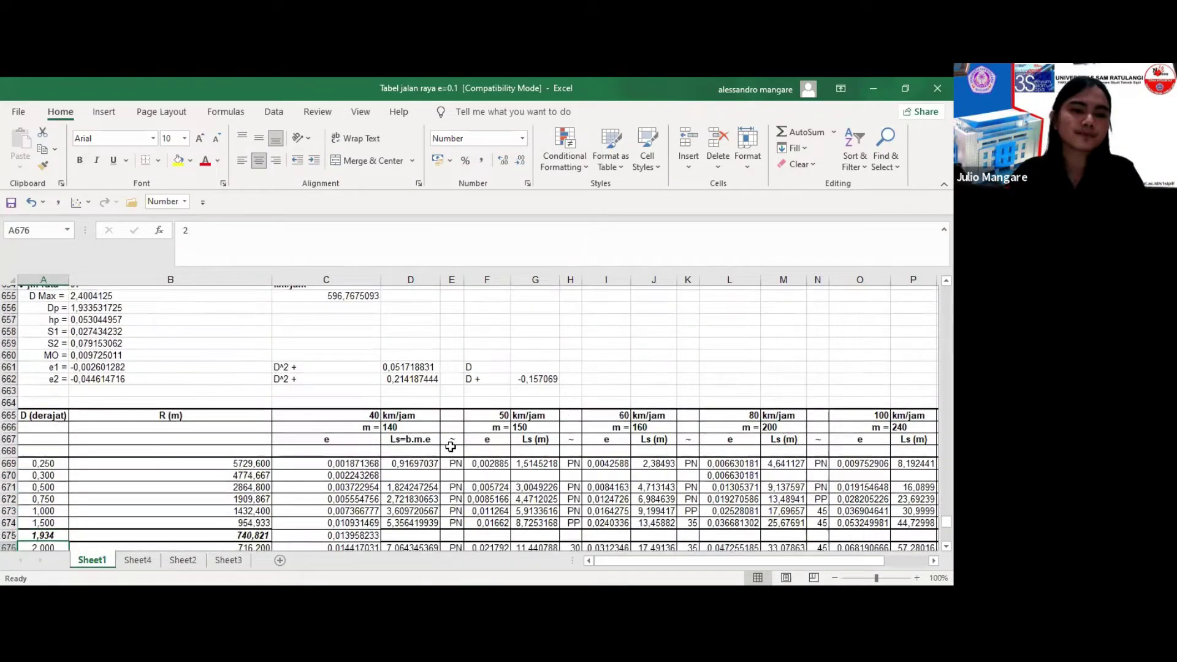
key(Down)
key(Down)
key(Down)
key(Down)
key(Down)
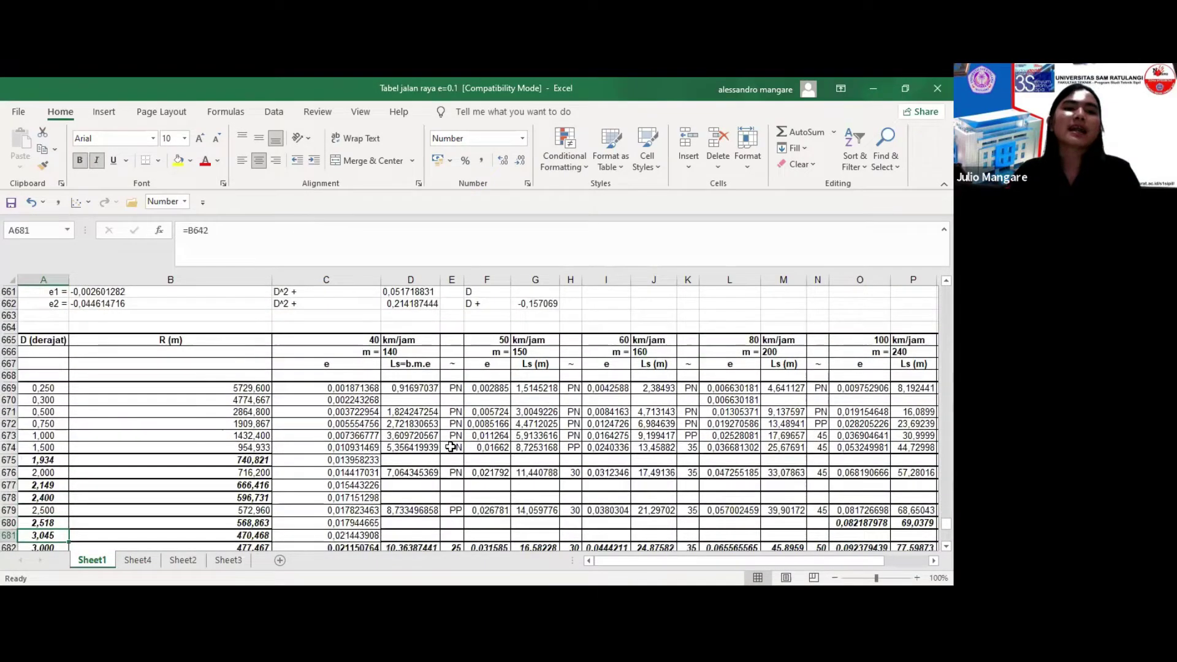
key(Down)
key(Down)
key(Down)
key(Down)
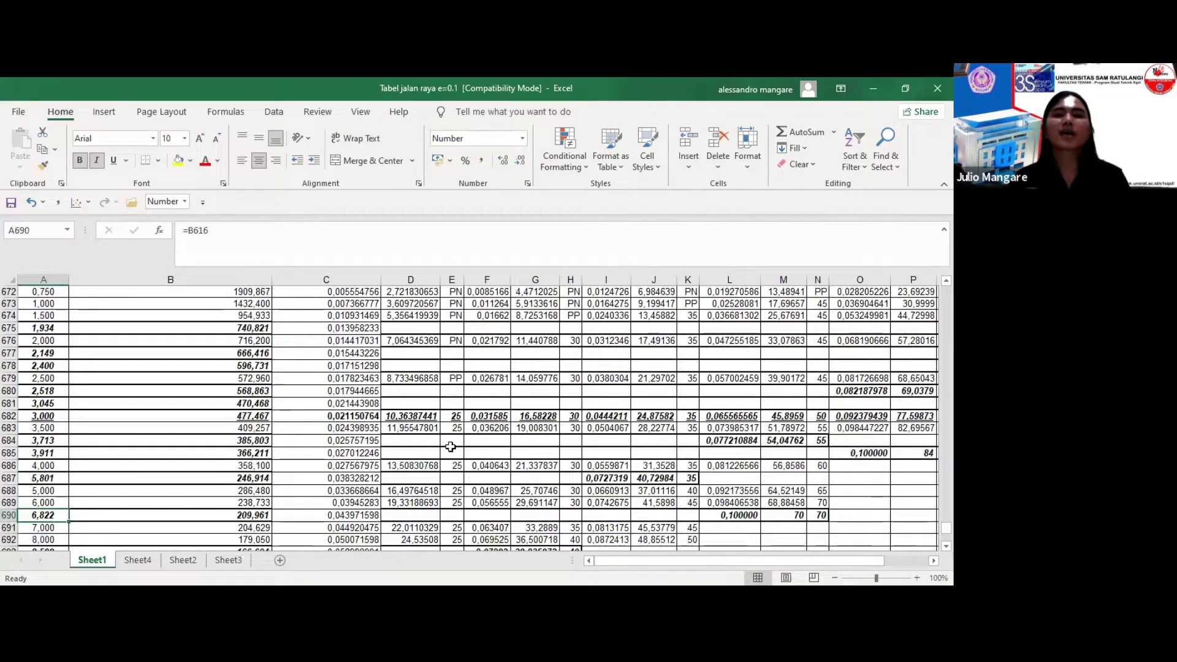
Return to the start of the D (derajat) table and reread its curve rows down to 7 degrees in row 691.
key(Page_Up)
key(Down)
key(Down)
key(Down)
key(Down)
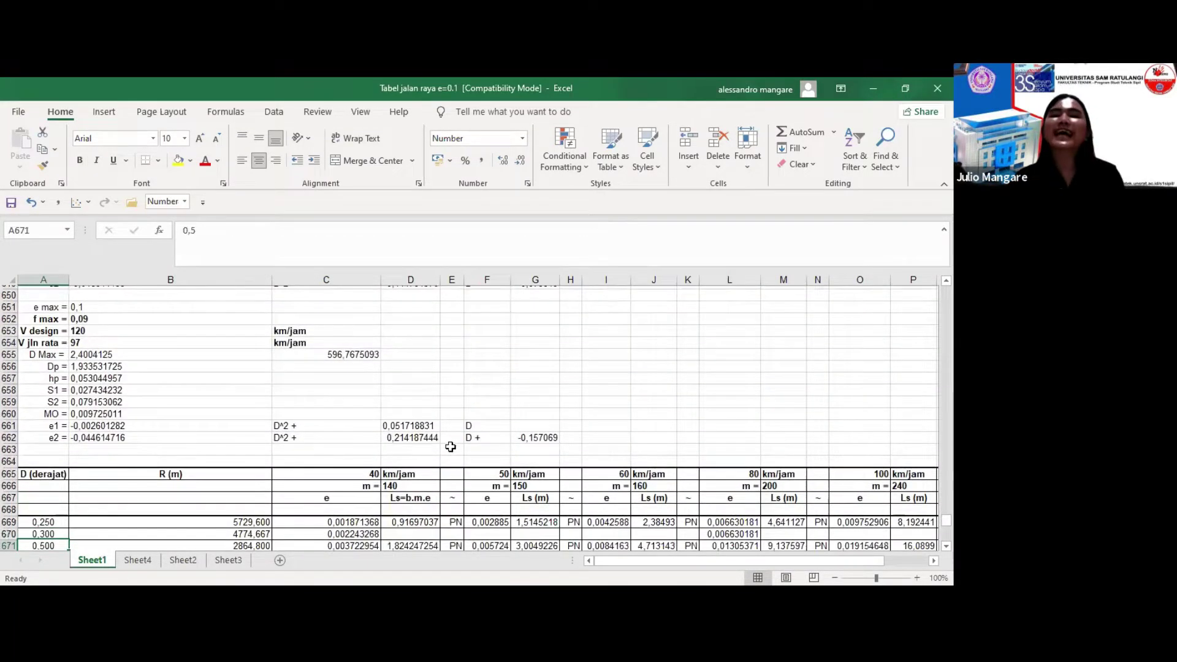
key(Down)
key(Down)
key(Down)
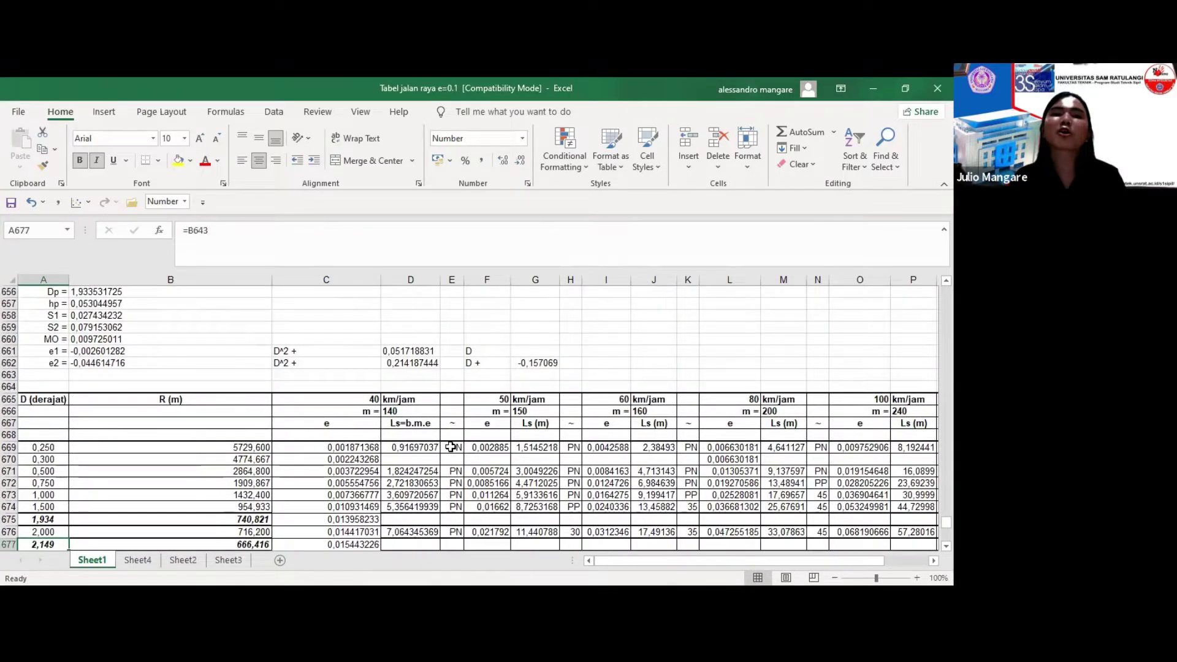
key(Down)
key(Down)
key(Down)
key(Down)
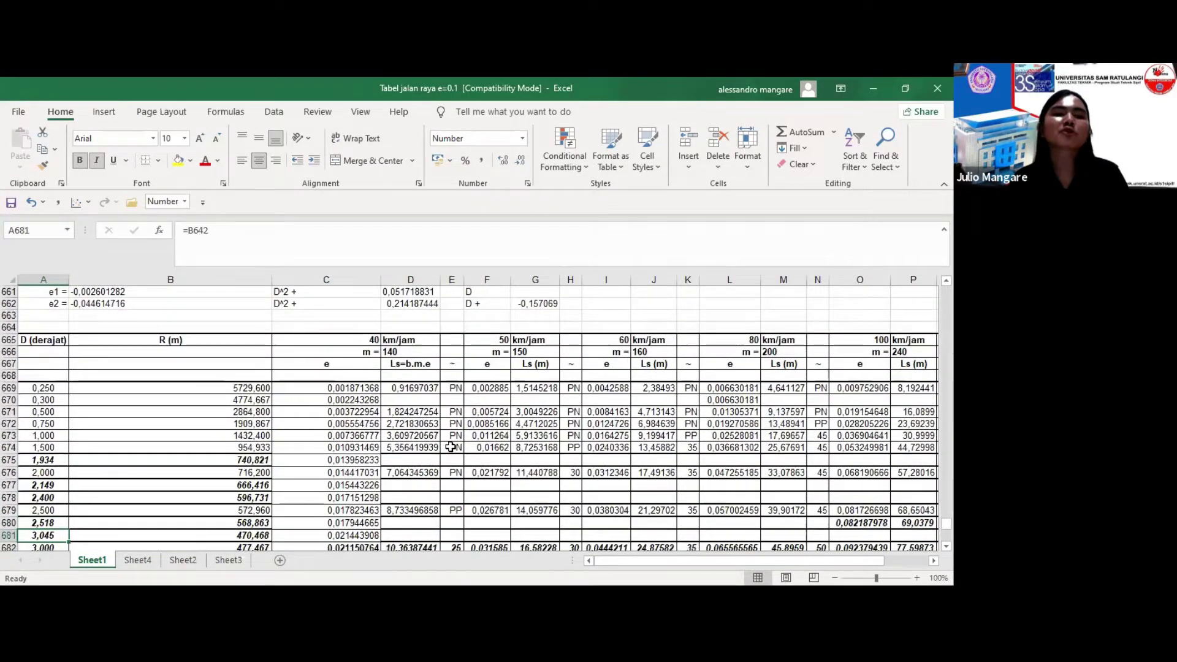
key(Down)
key(Down)
key(Down)
key(Down)
key(Down)
key(Down)
key(Down)
key(Down)
key(Down)
key(Down)
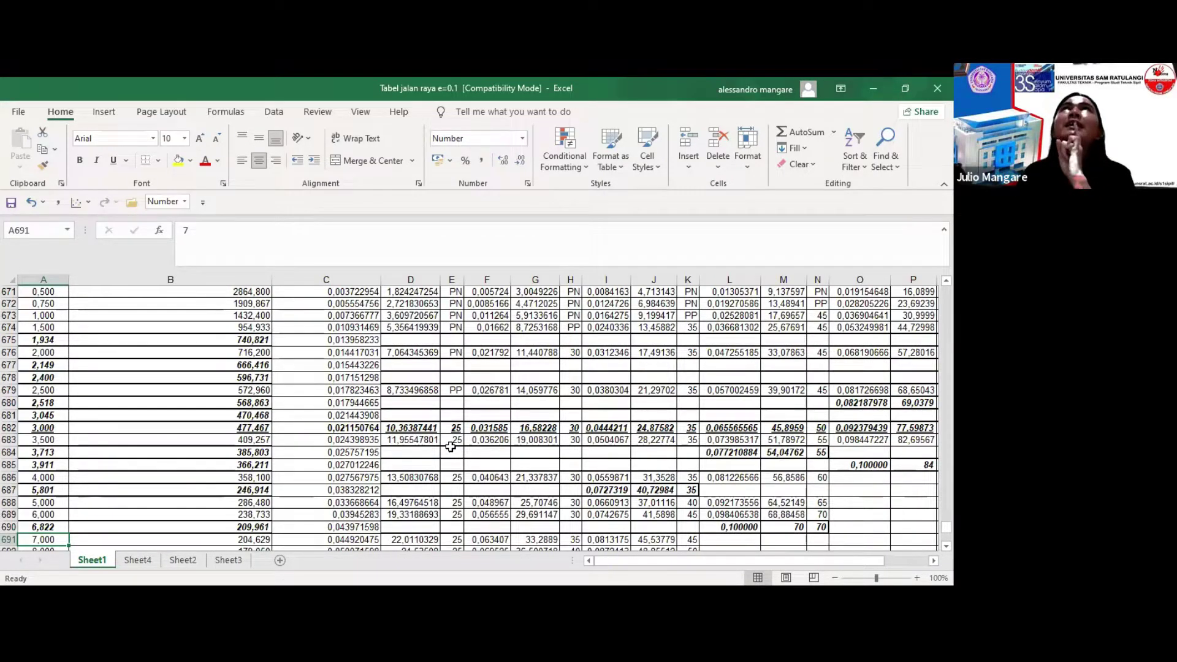
Review the summary table's degree entries upward from row 691 to the D (derajat) heading in row 665.
key(Up)
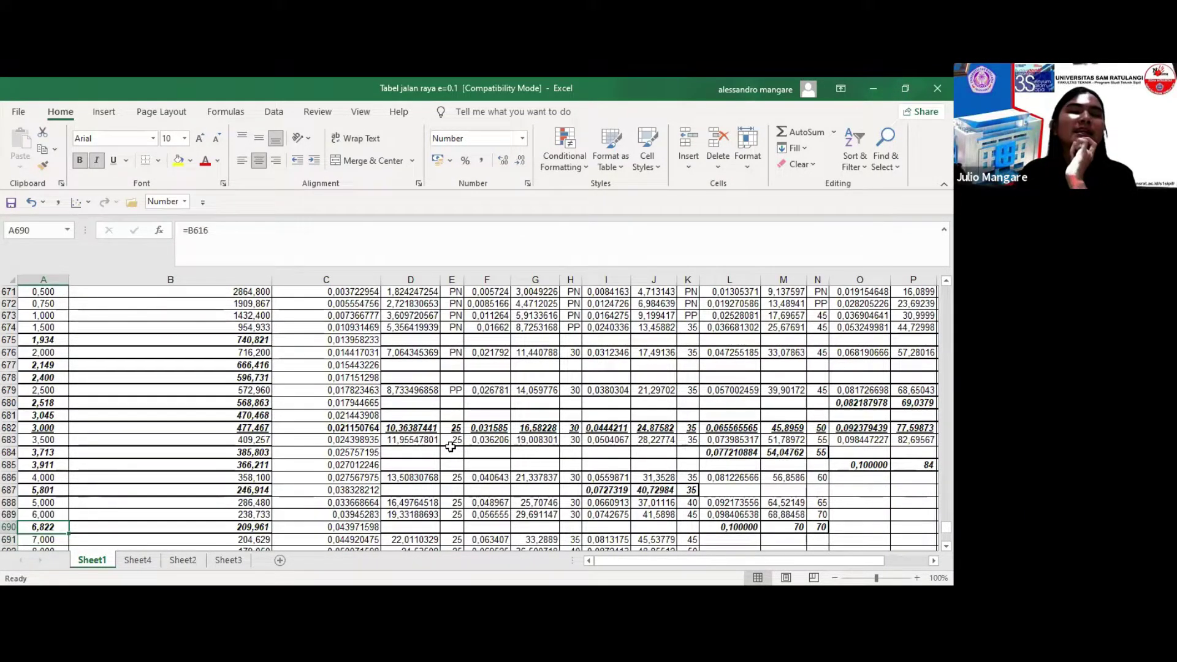
key(Up)
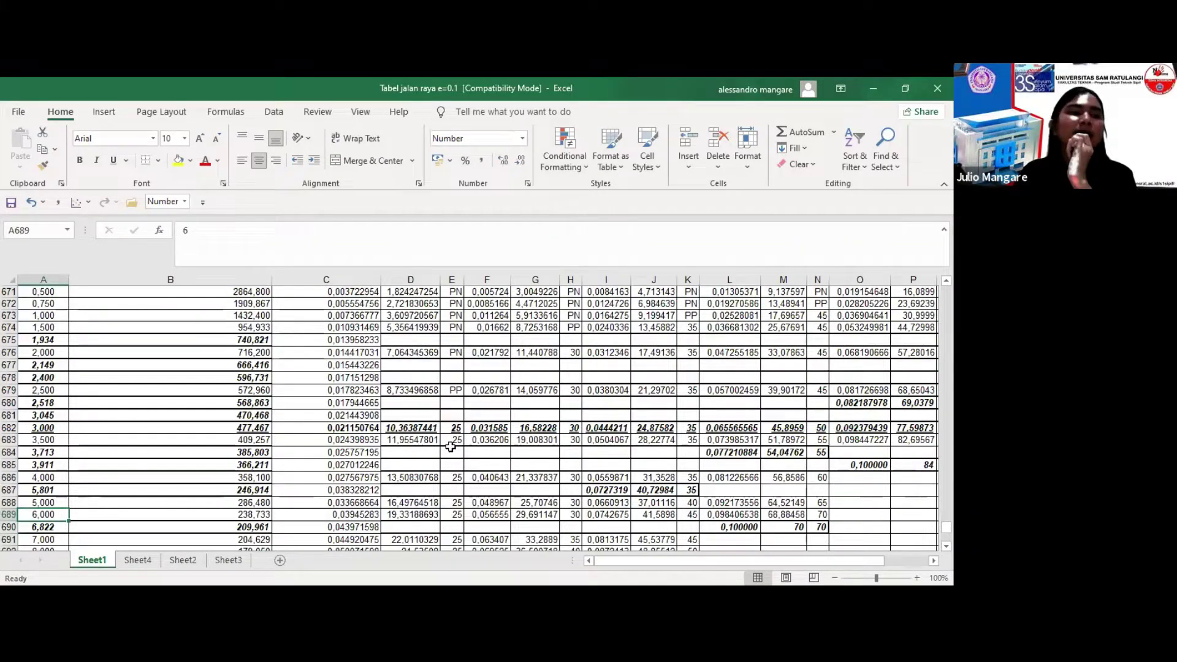
key(Up)
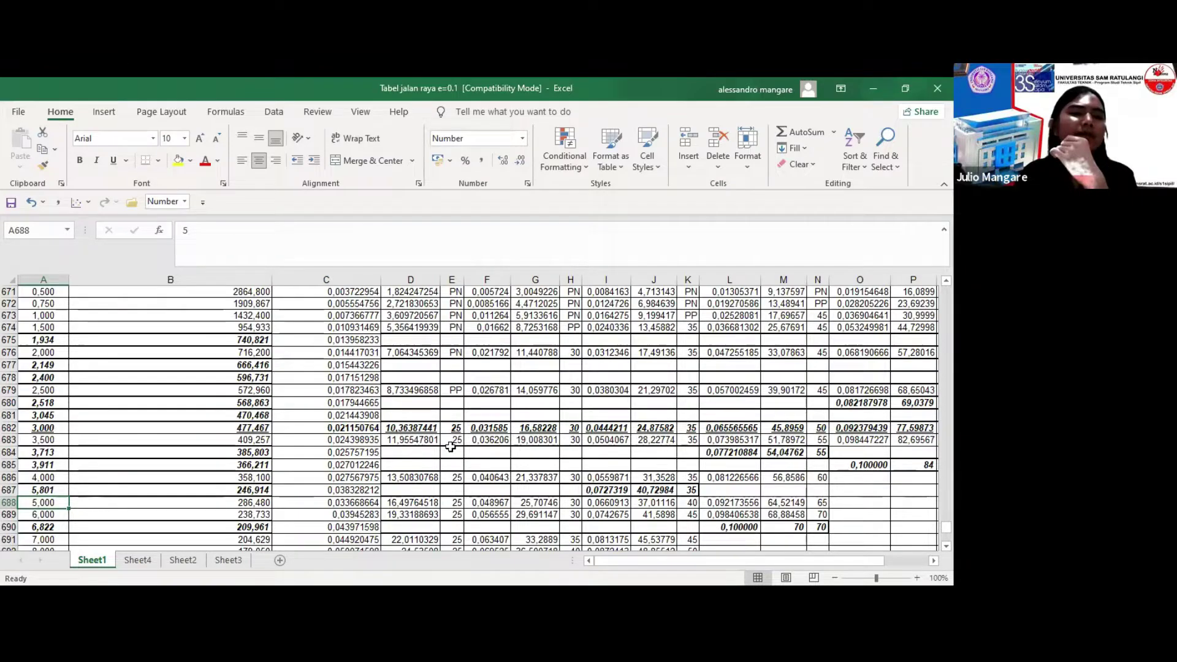
key(Up)
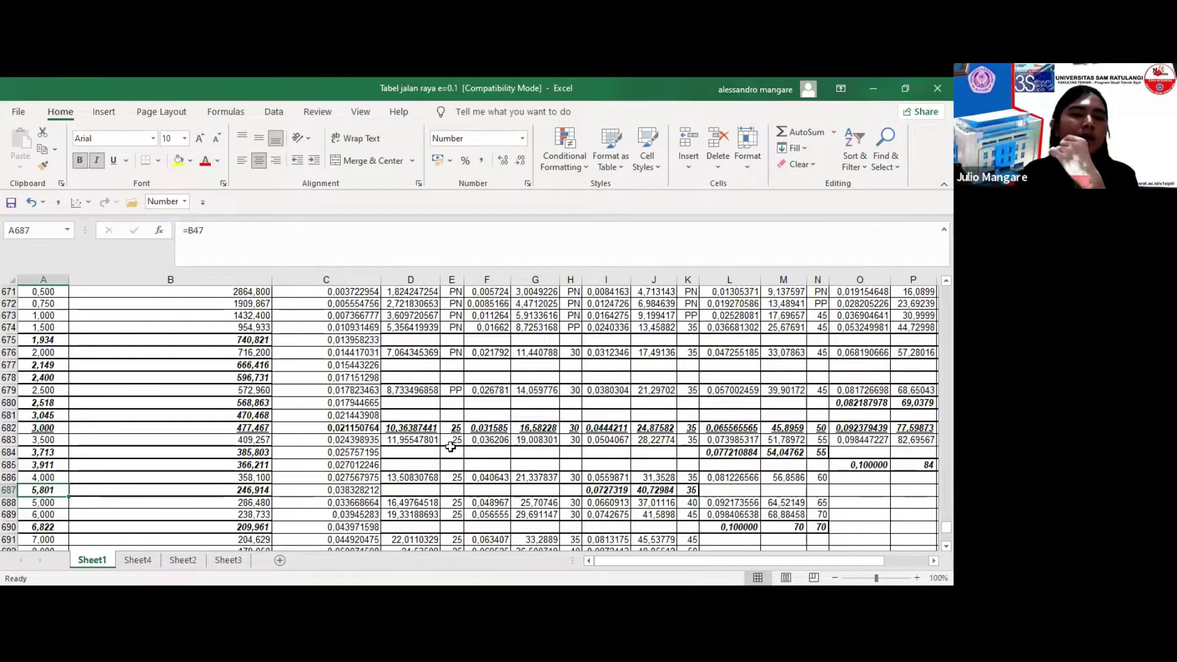
key(Up)
key(Up)
key(Up)
key(Up)
key(Up)
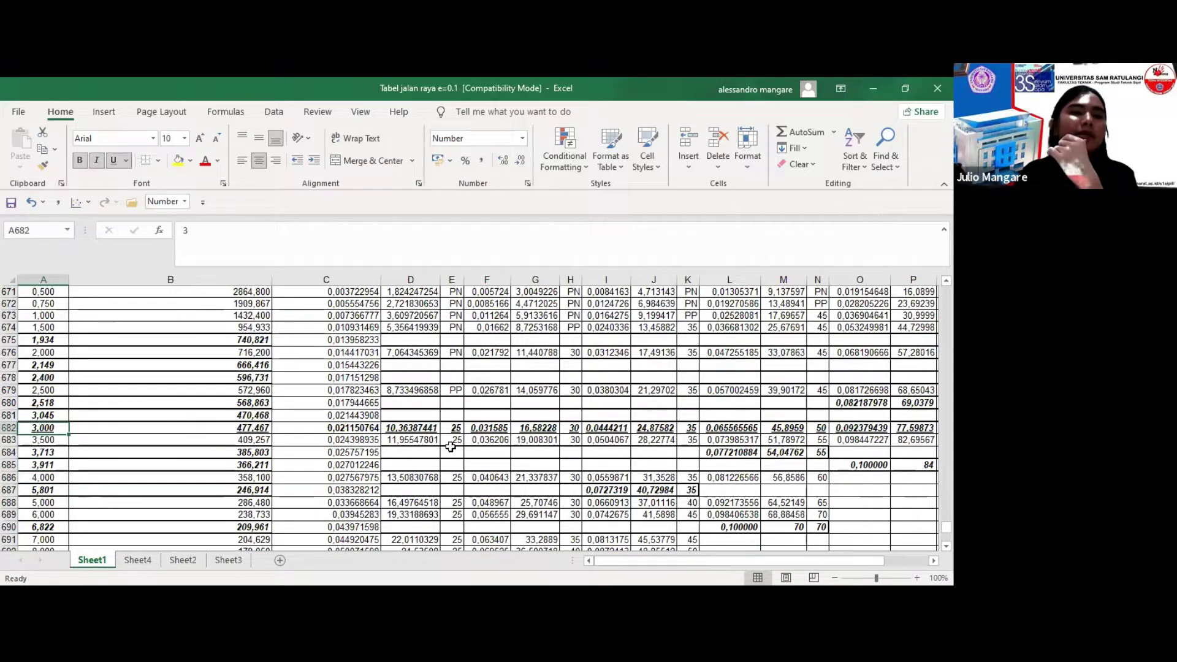
key(Up)
key(Up)
key(Up)
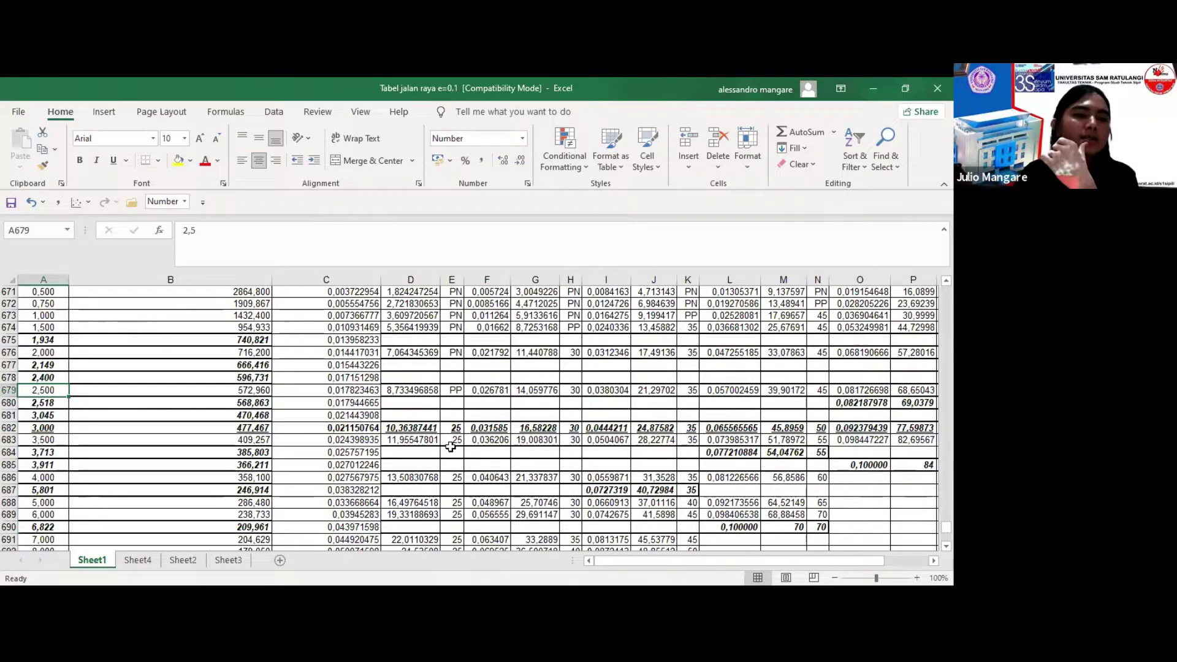
key(Up)
key(Up)
key(Up)
key(Up)
key(Up)
key(Up)
key(Up)
key(Up)
key(Up)
key(Up)
key(Up)
key(Up)
key(Up)
key(Up)
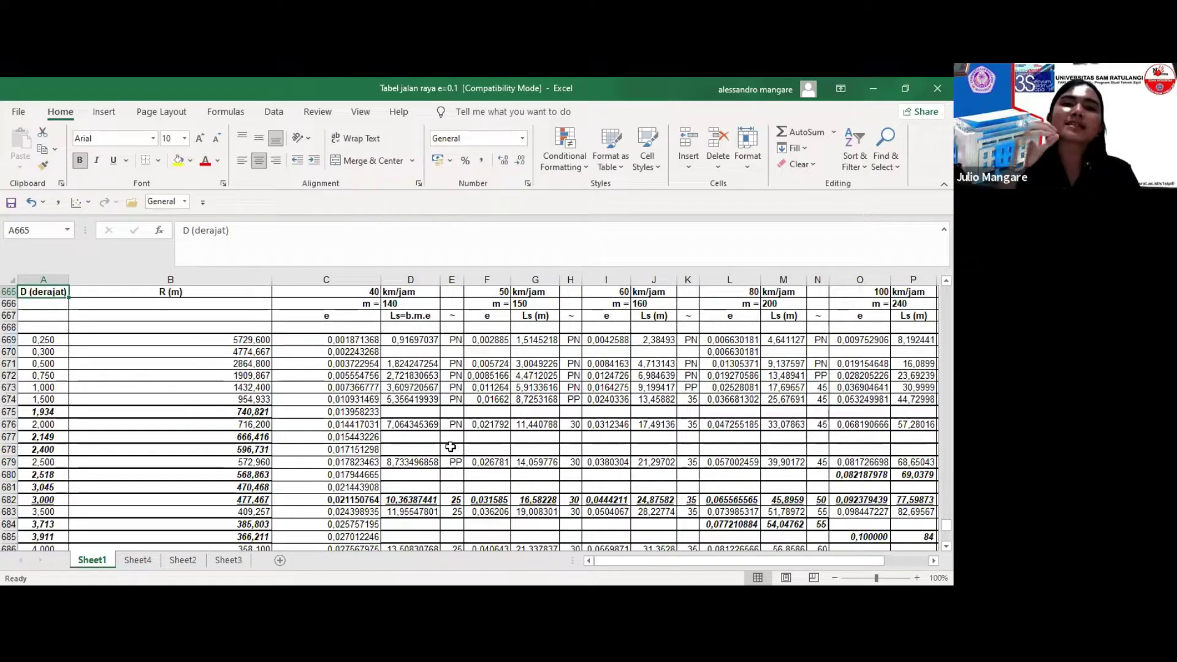
Examine the 40 km/jam column headings and the e formula for 0,250 degrees, and compare the 50 km/jam heading.
key(Down)
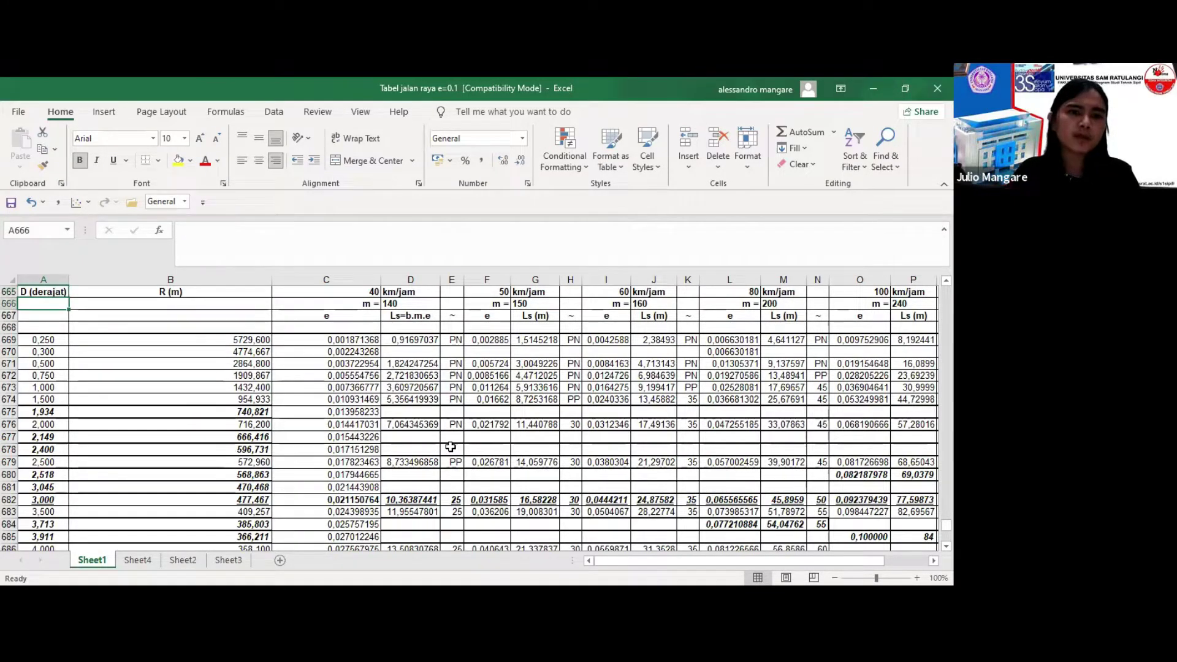
key(Right)
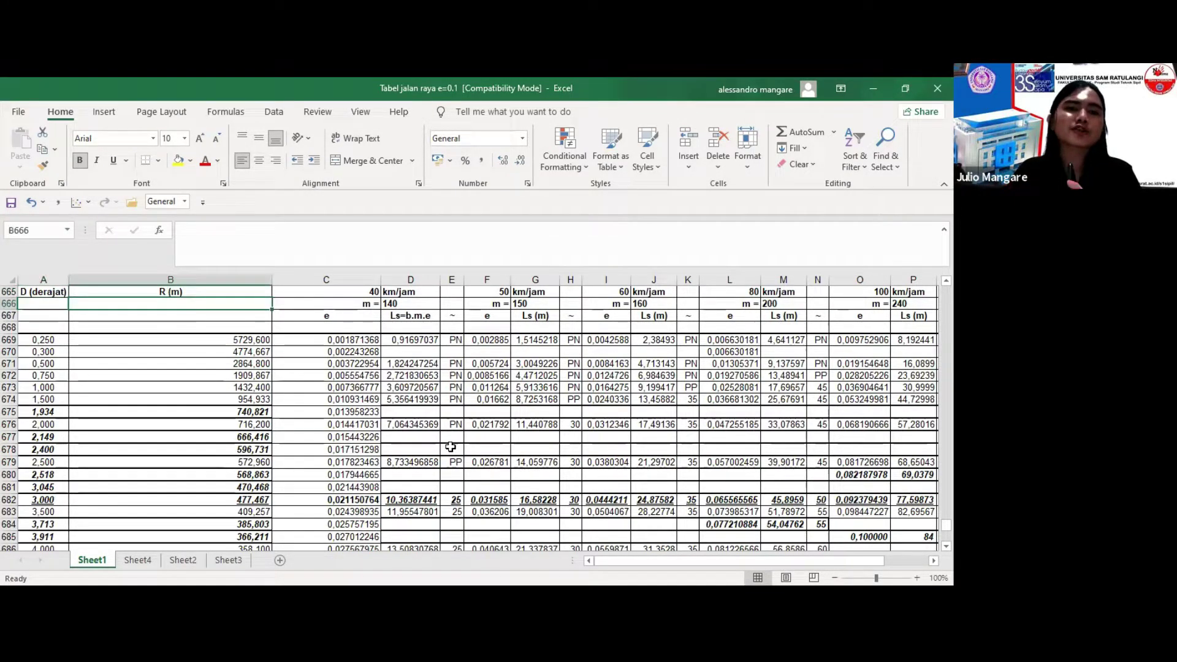
key(Right)
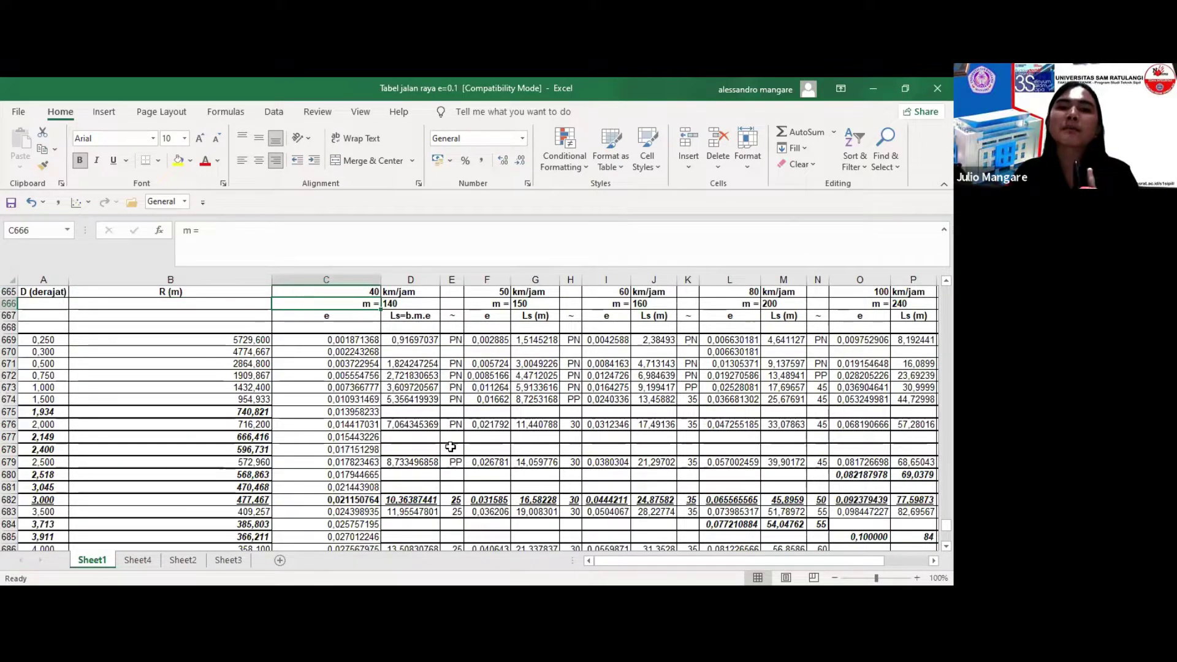
key(Down)
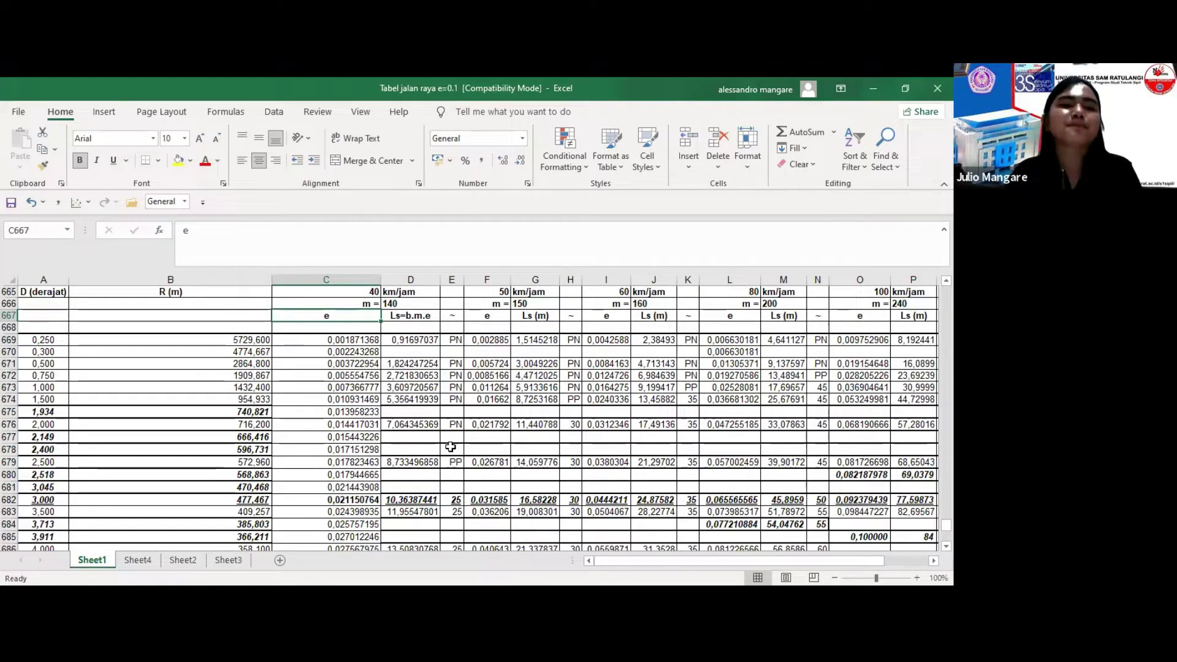
key(Down)
key(Down)
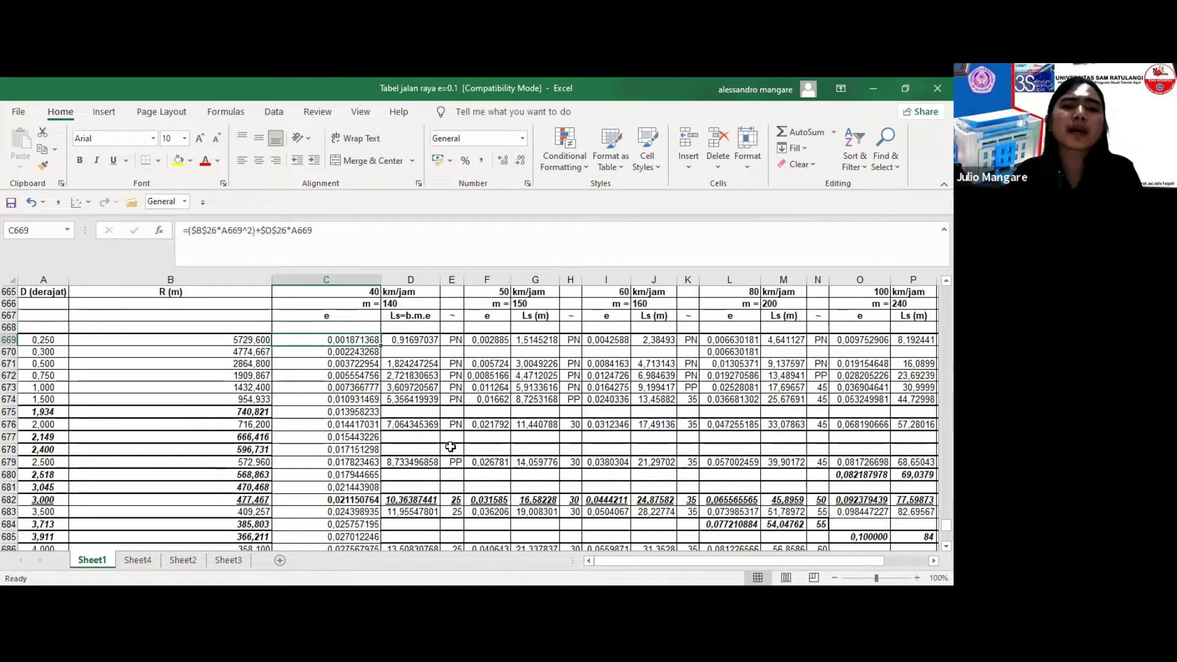
key(Up)
key(Up)
key(Up)
key(Up)
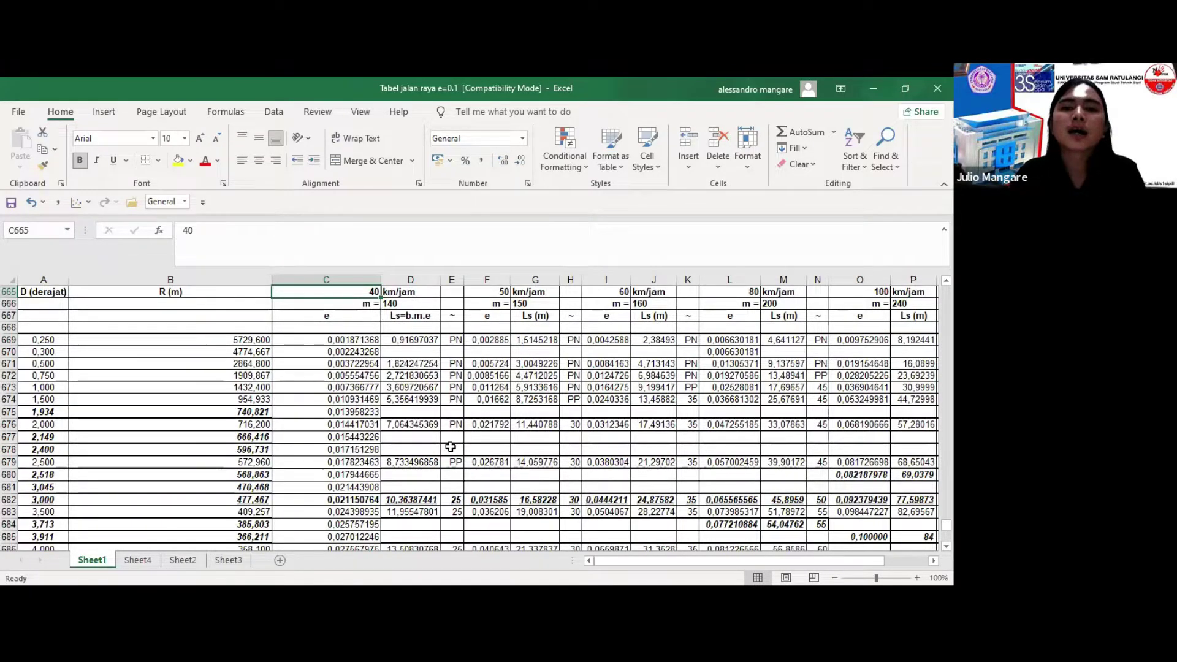
key(Right)
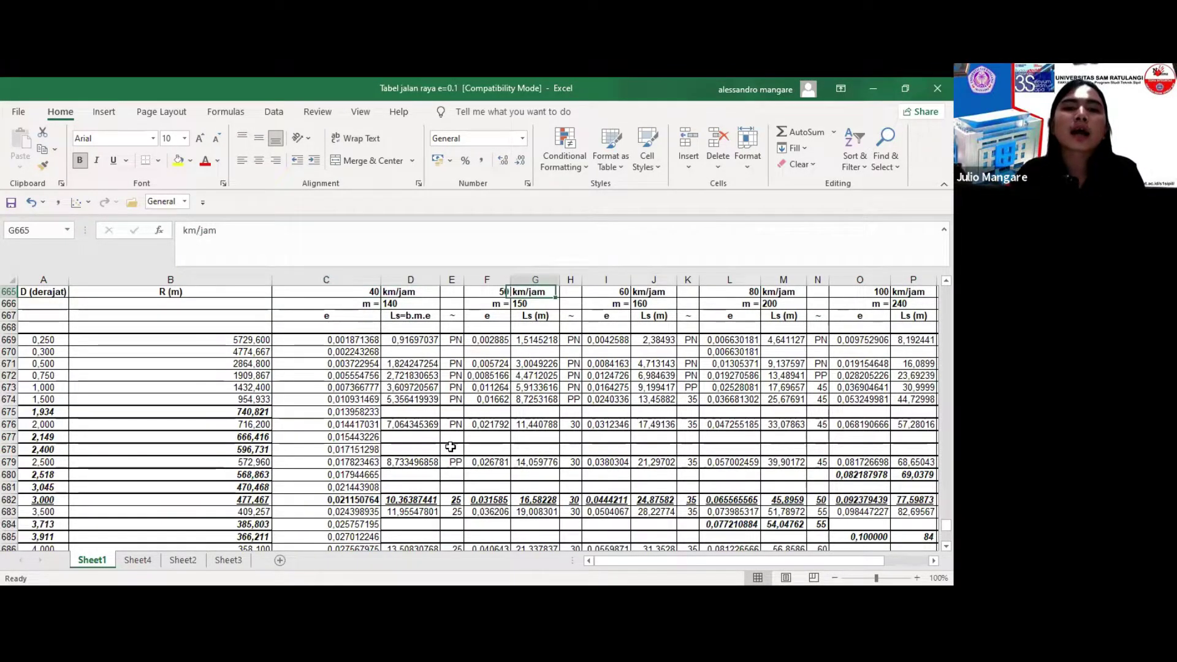
Examine the m values in row 666 across the design speeds from 40 to 120 km/jam.
key(Down)
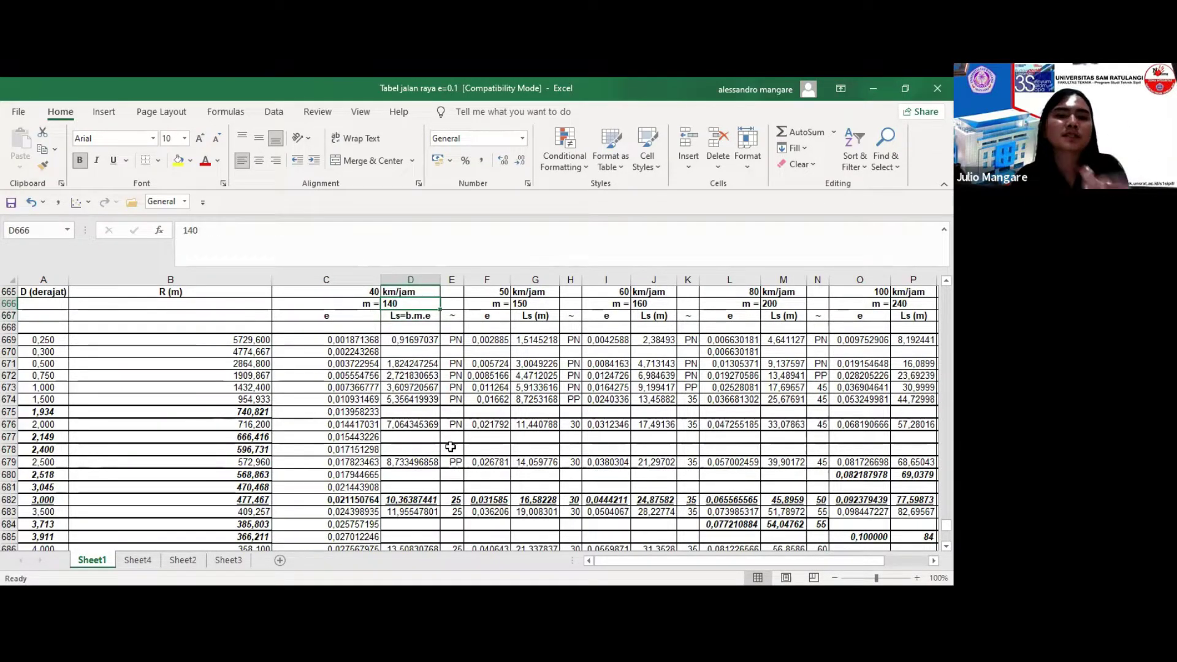
key(Right)
key(Right)
key(Right)
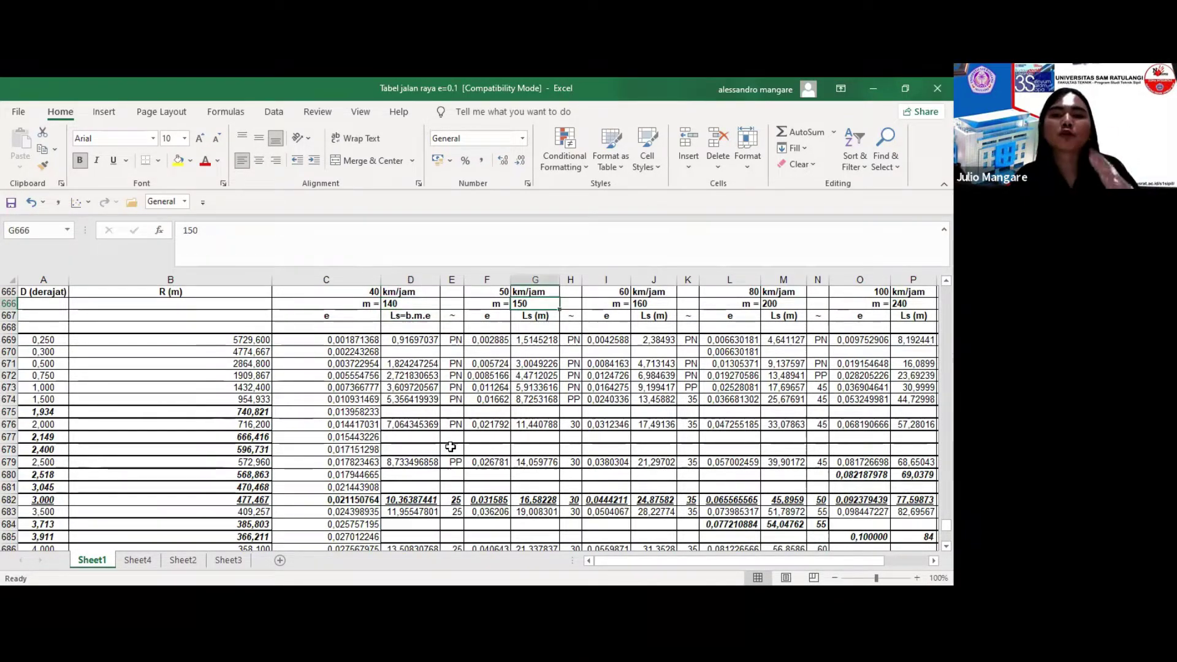
key(Right)
key(Right)
key(Right)
key(Right)
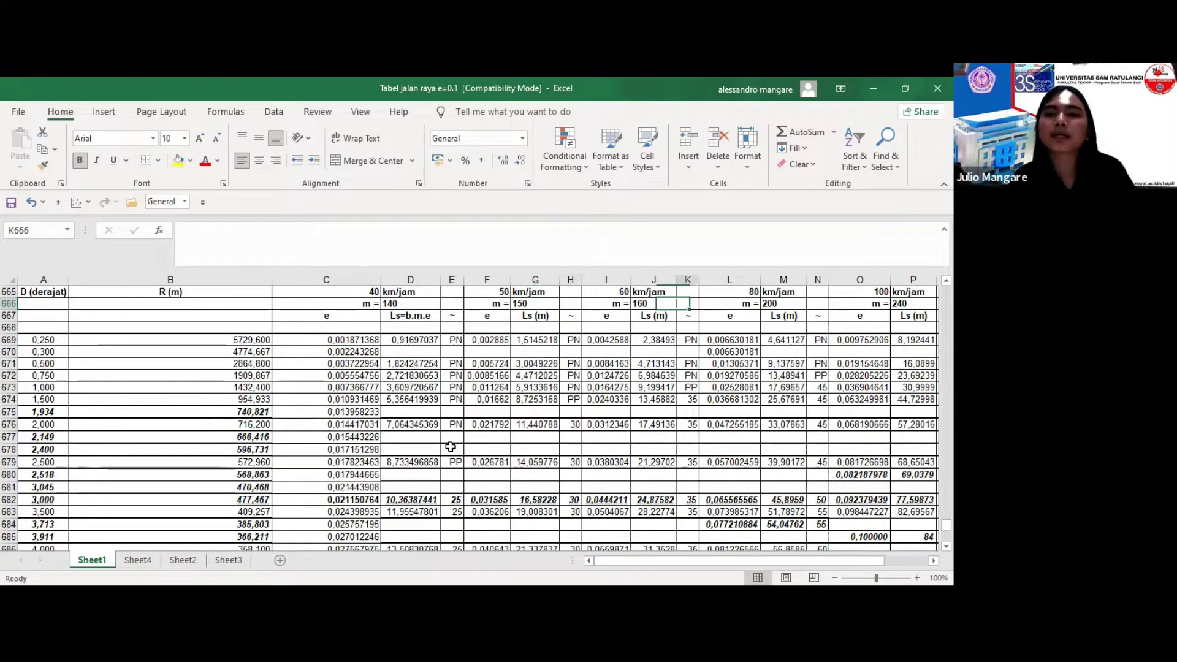
key(Right)
key(Right)
key(Right)
key(Right)
key(Right)
key(Right)
key(Right)
key(Right)
key(Right)
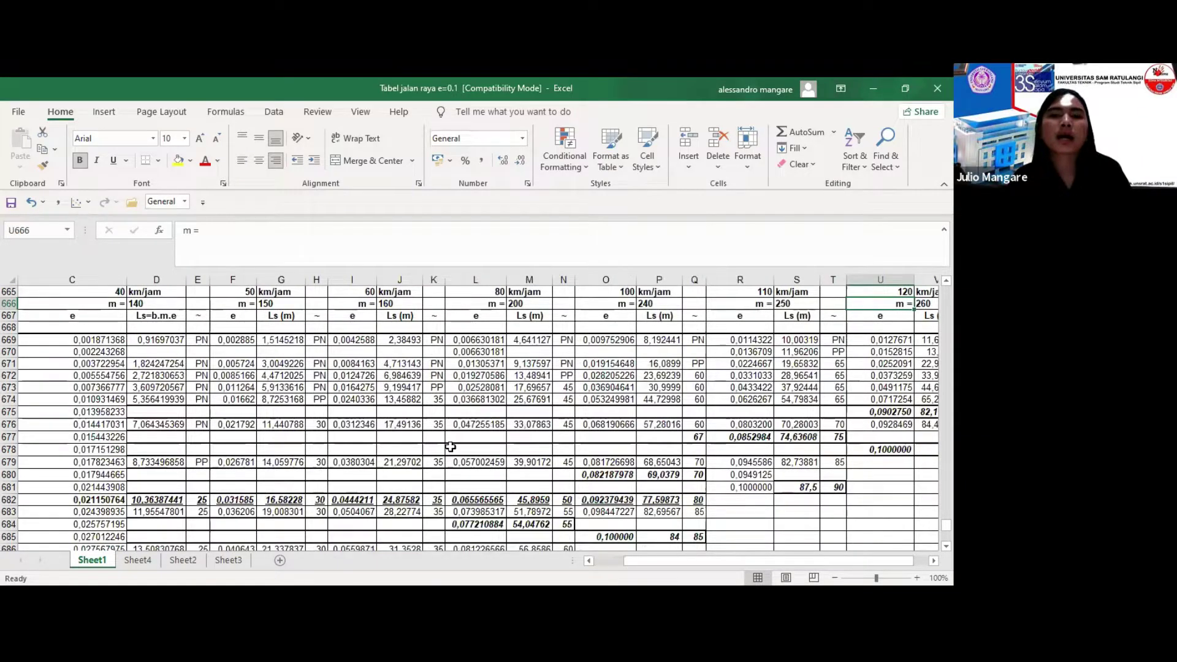
scroll(451, 447, right, 1)
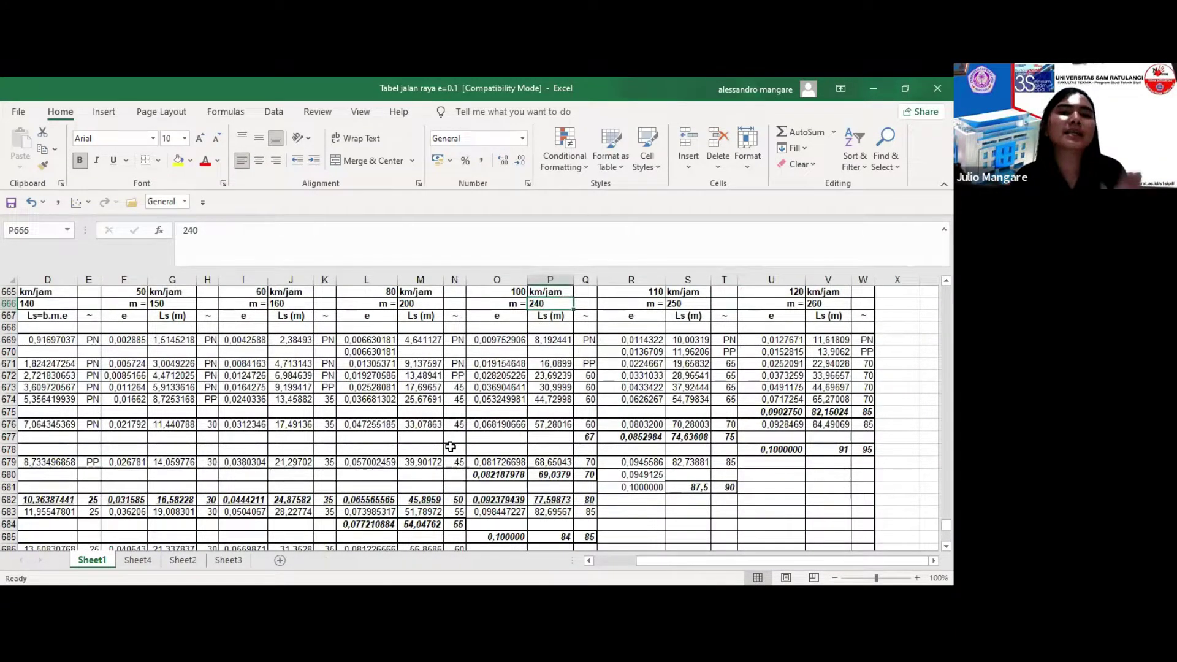
Recheck the row 666 m values in reverse from the 100 km/jam block back to the D (derajat) column.
key(Left)
key(Left)
key(Left)
key(Left)
key(Left)
key(Left)
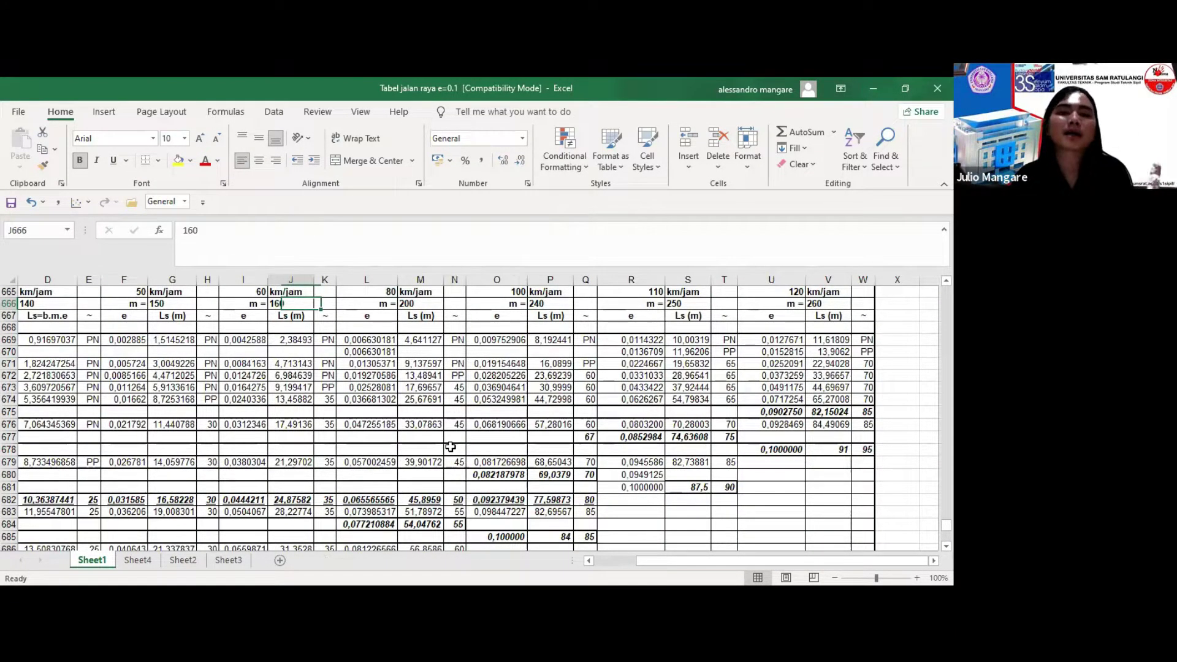
key(Left)
key(Left)
key(Left)
key(Left)
key(Left)
key(Left)
key(Left)
key(Left)
key(Left)
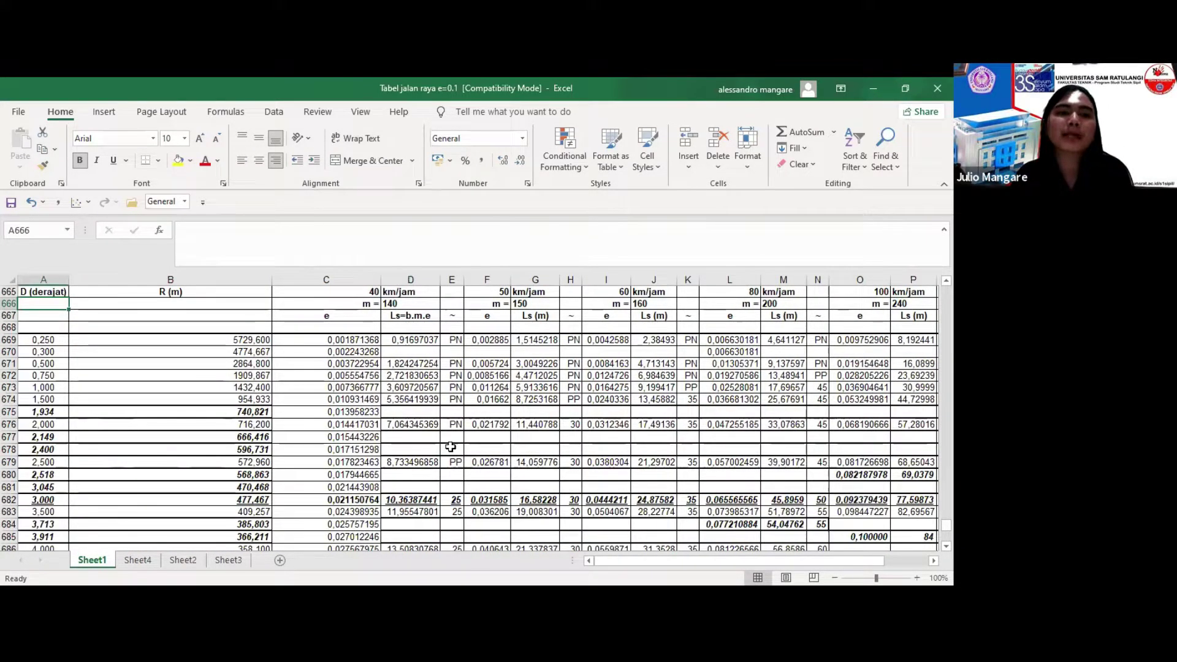
Inspect the R (m) formulas for 0,250 and 0,300 degrees, opening the one in B670 to show its cell reference.
key(Down)
key(Down)
key(Right)
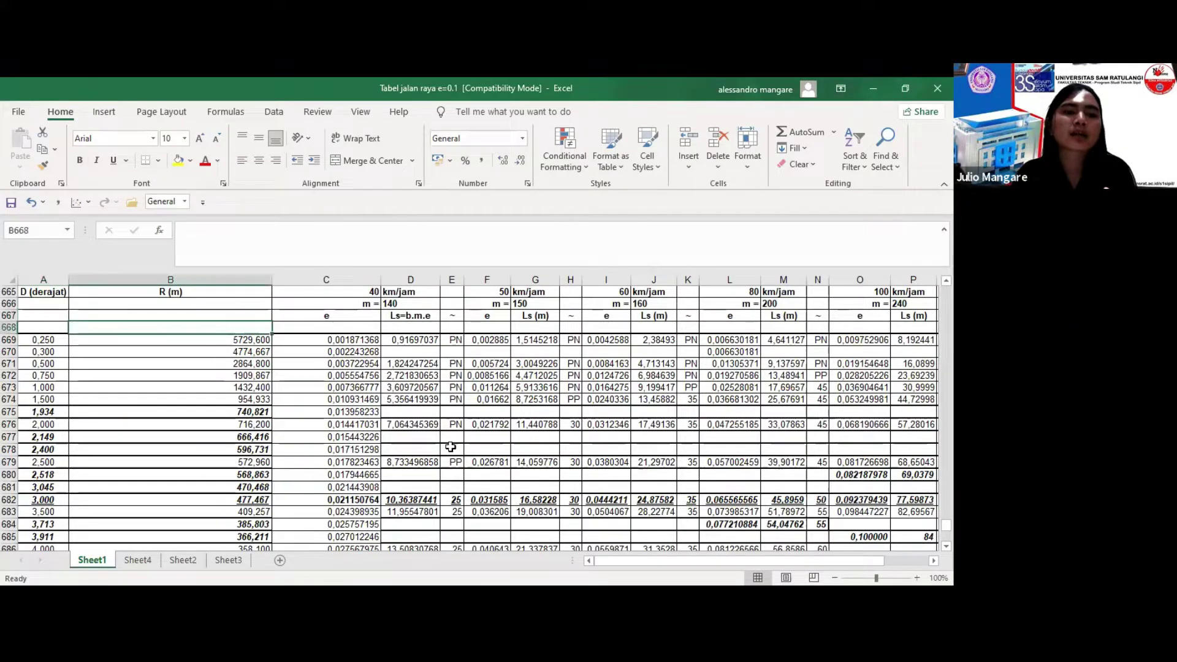
key(Down)
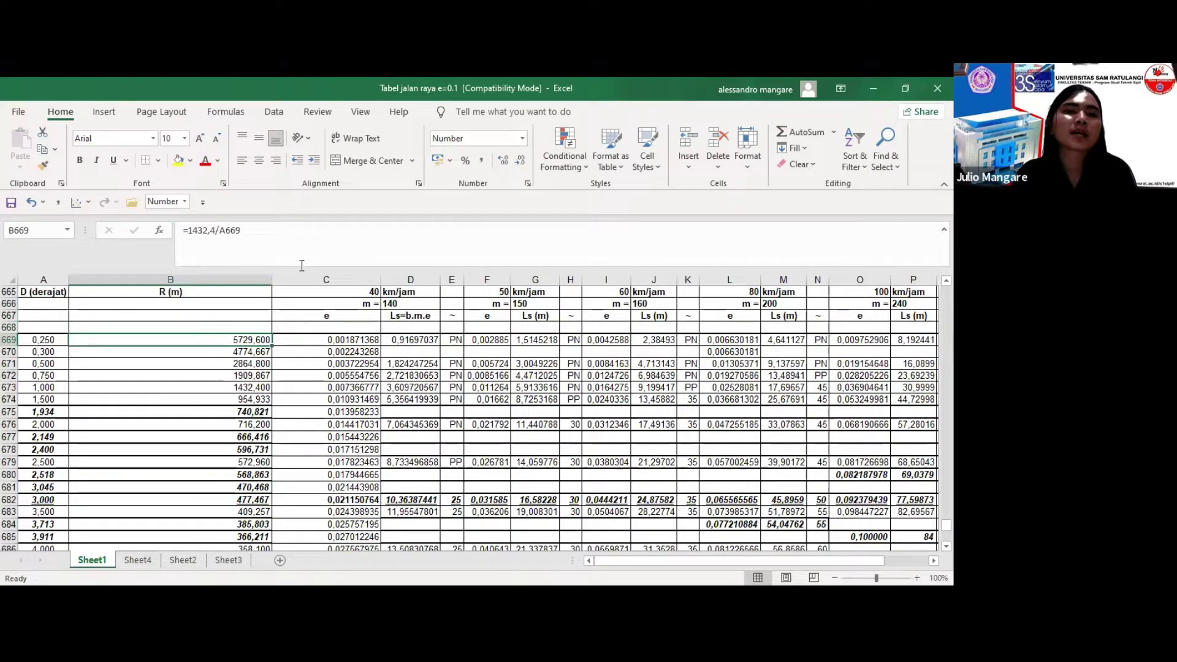
key(Down)
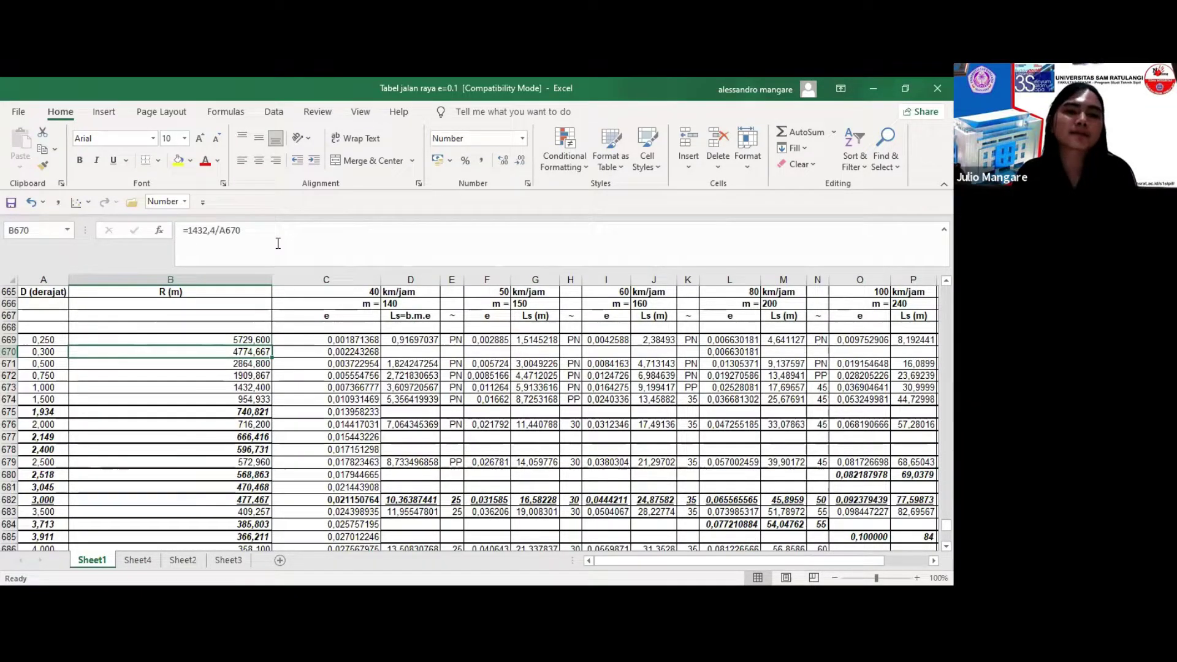
click(278, 243)
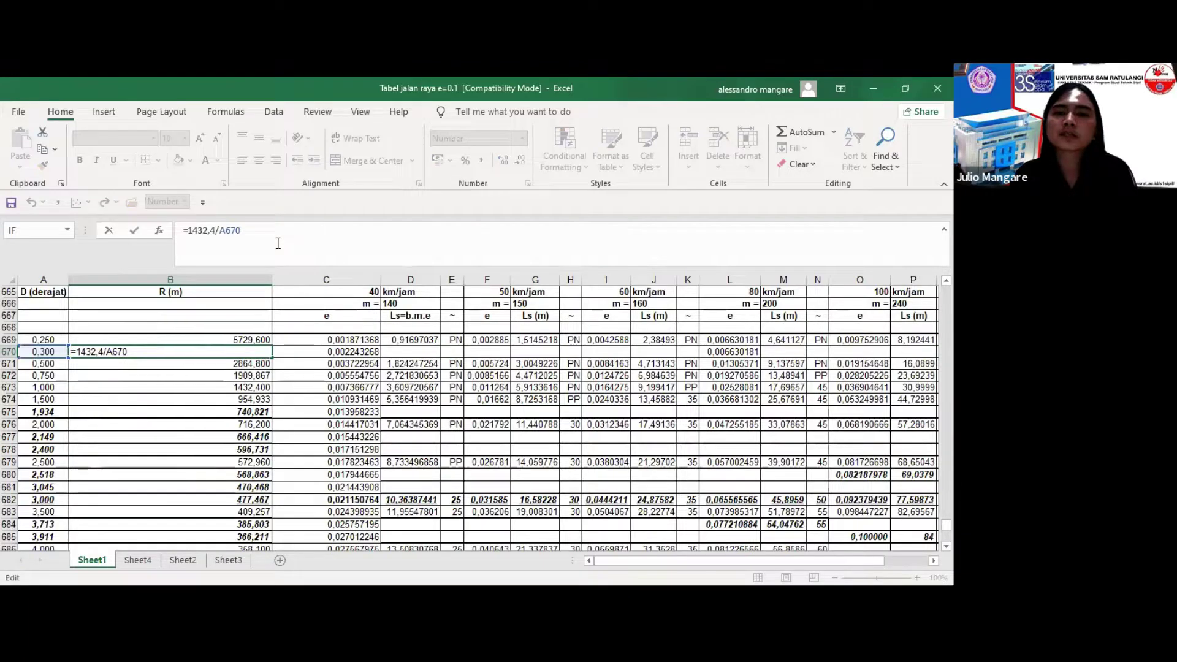
Inspect the e and Ls (m) formulas for 0,250 degrees in the 60 km/jam block.
click(604, 340)
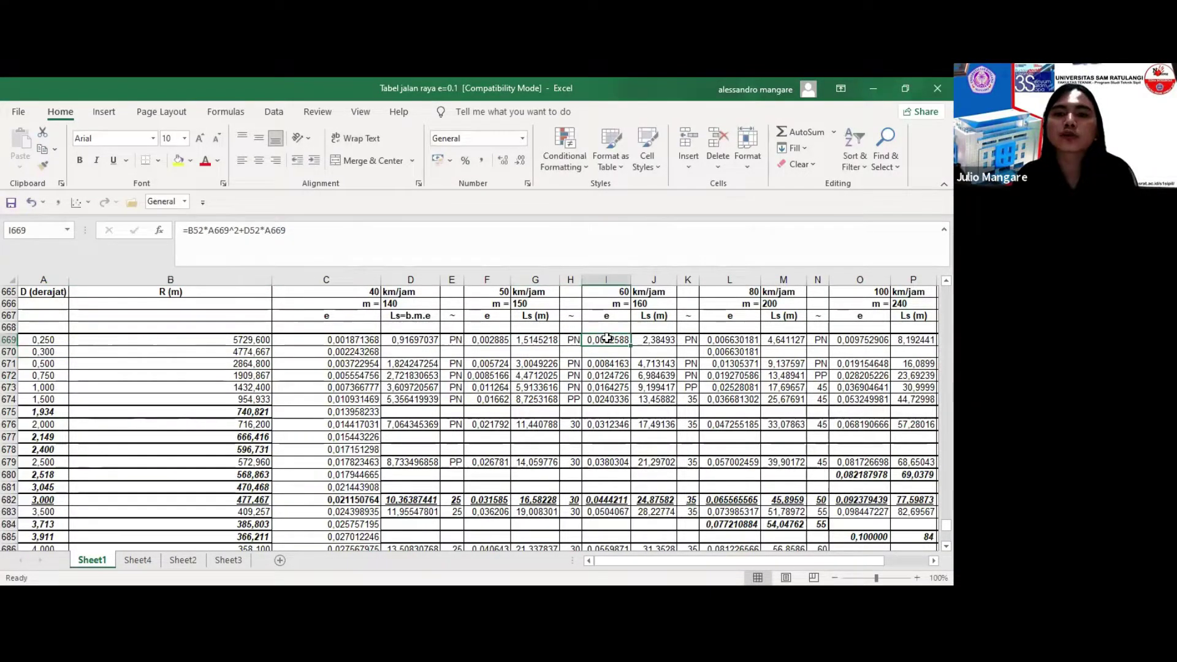
key(Right)
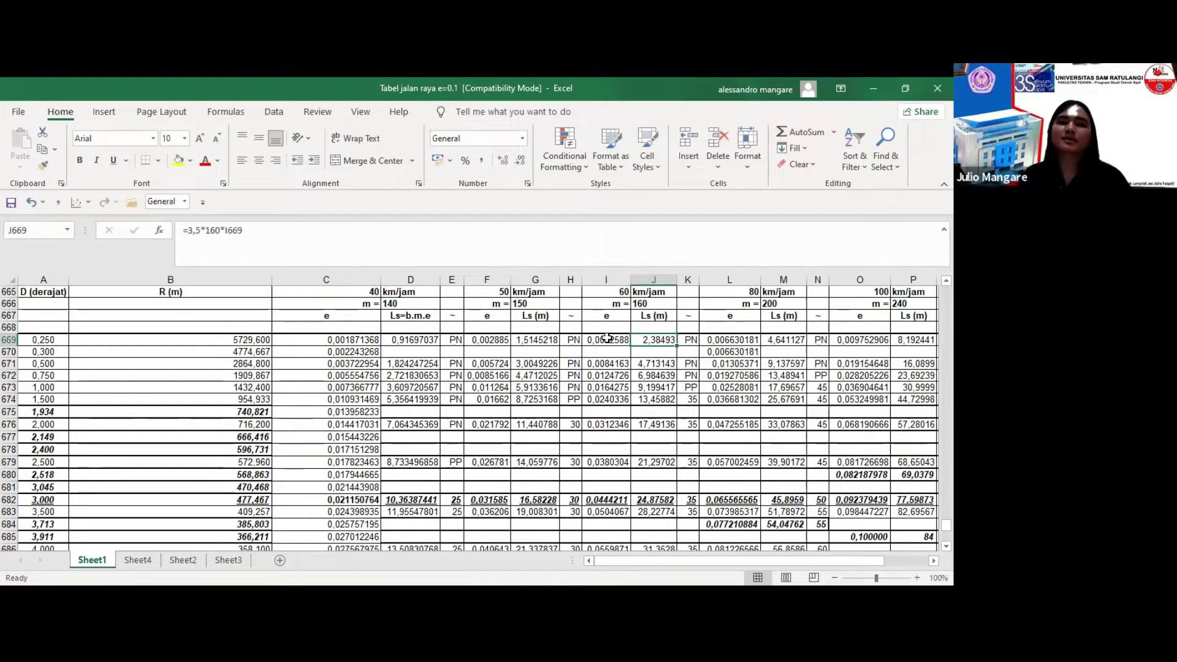
key(Return)
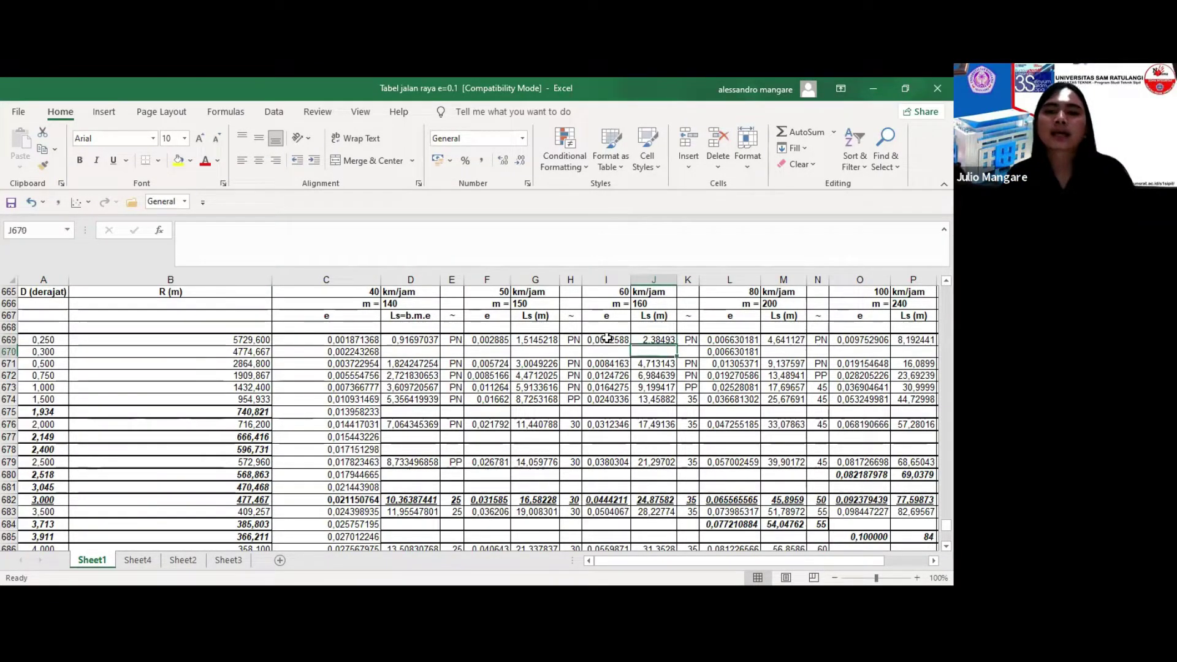
Examine the Ls (m) column of the 60 km/jam block from the 0,250 degree row down to row 697.
key(Up)
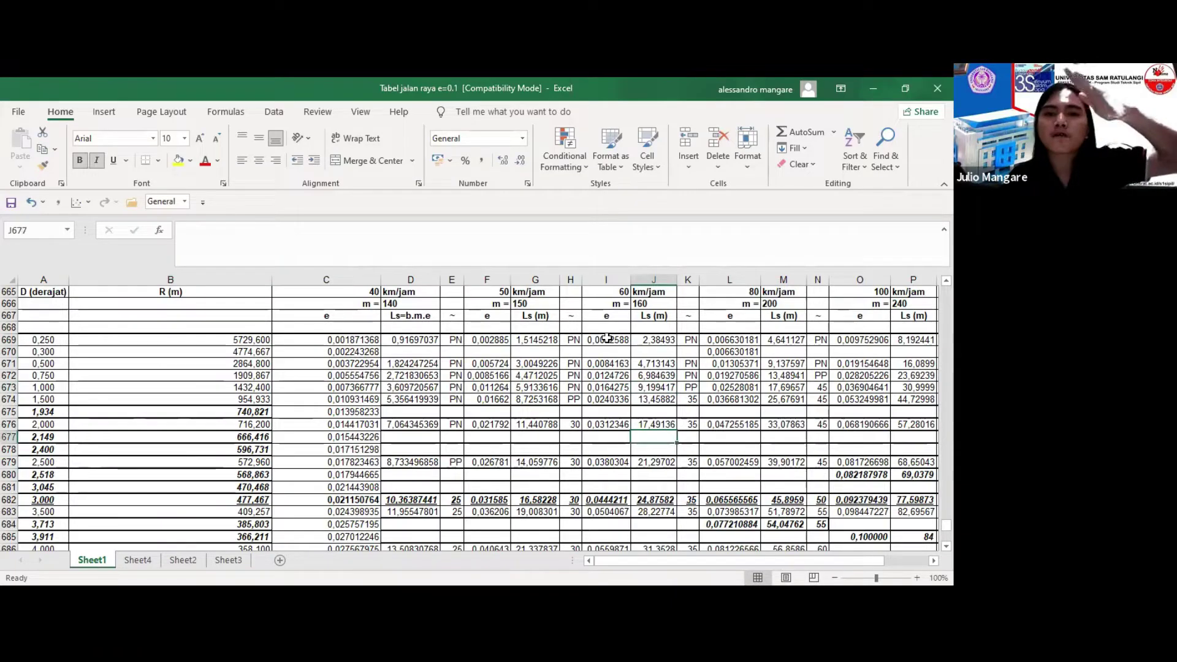
key(Down)
key(Down)
key(Down)
key(Down)
key(Down)
key(Down)
key(Down)
key(Down)
key(Down)
key(Down)
key(Down)
key(Down)
key(Down)
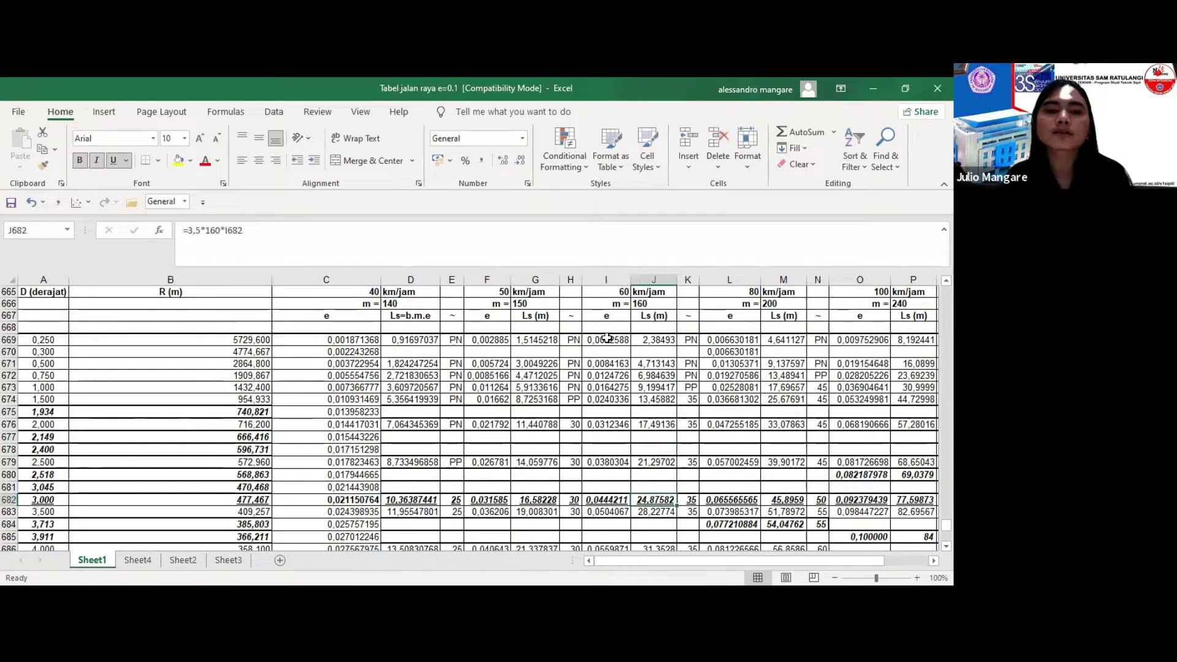
key(Down)
key(Down)
key(Down)
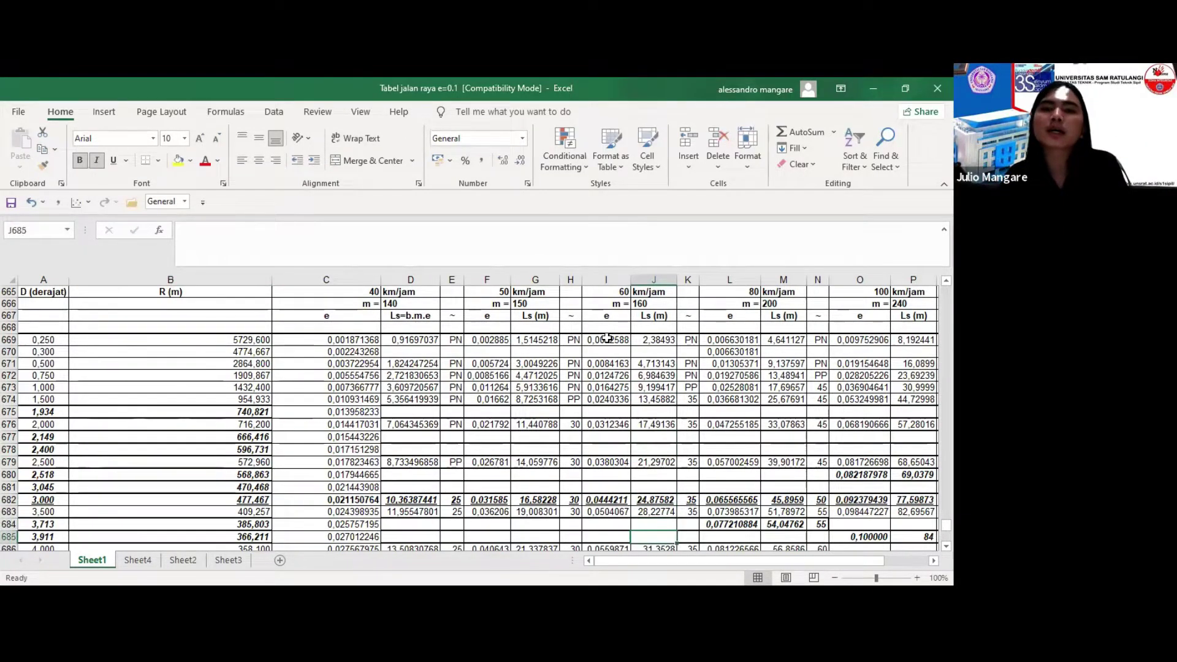
key(Down)
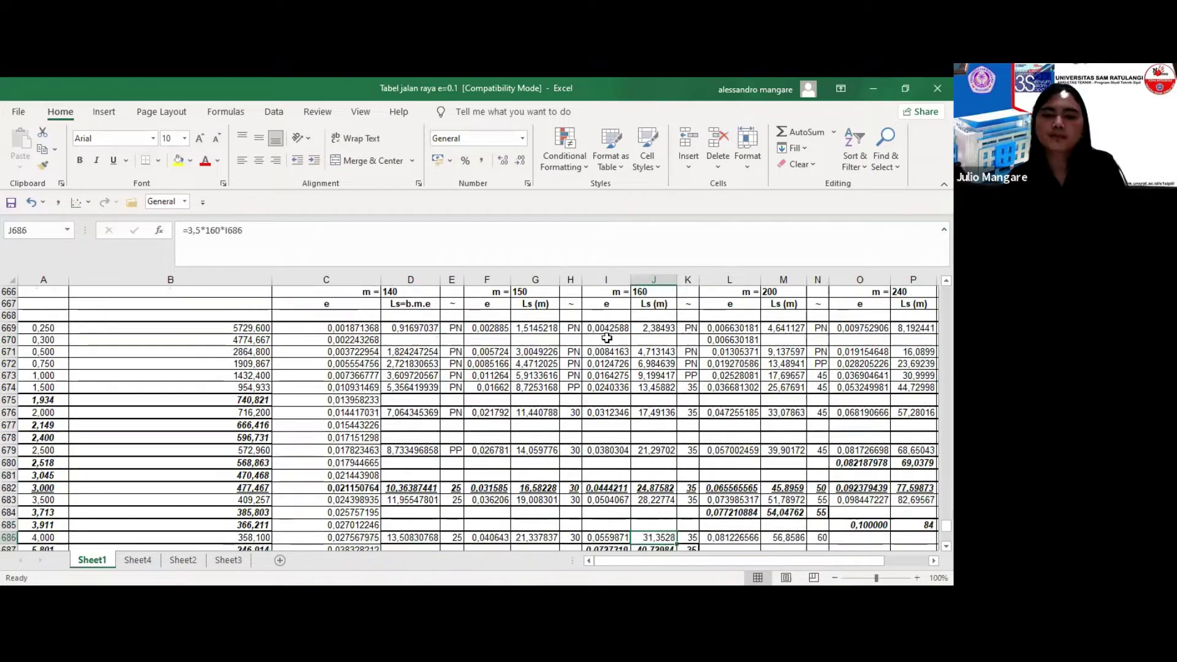
key(Down)
key(Down)
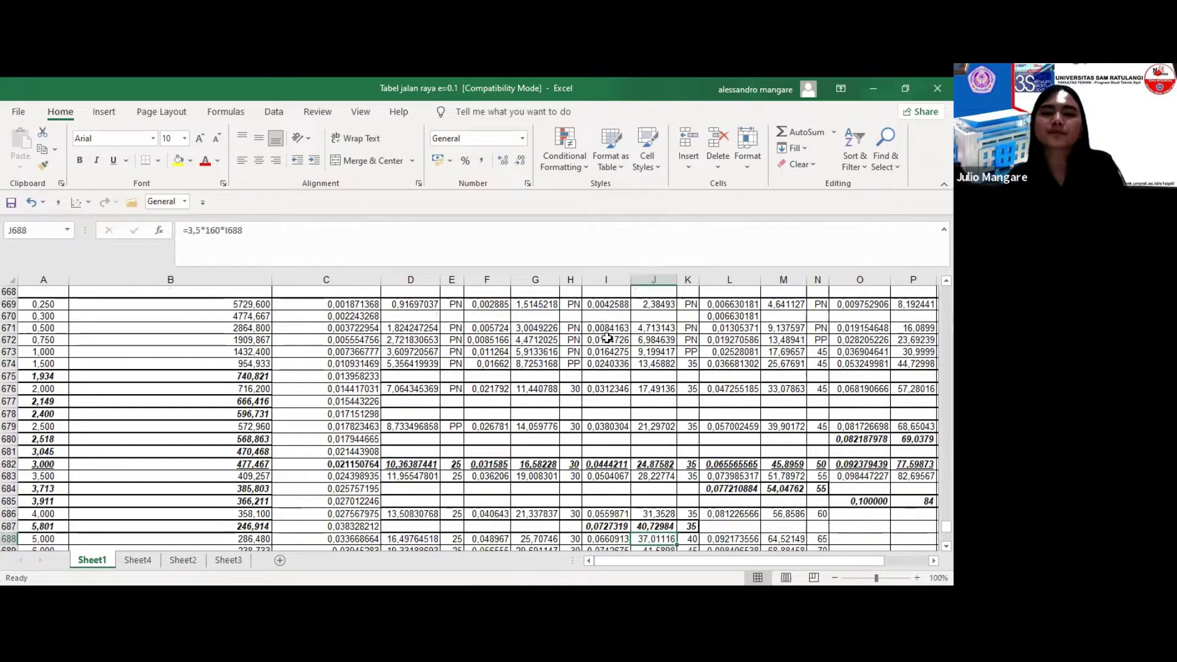
key(Down)
key(Down)
key(Down)
key(Down)
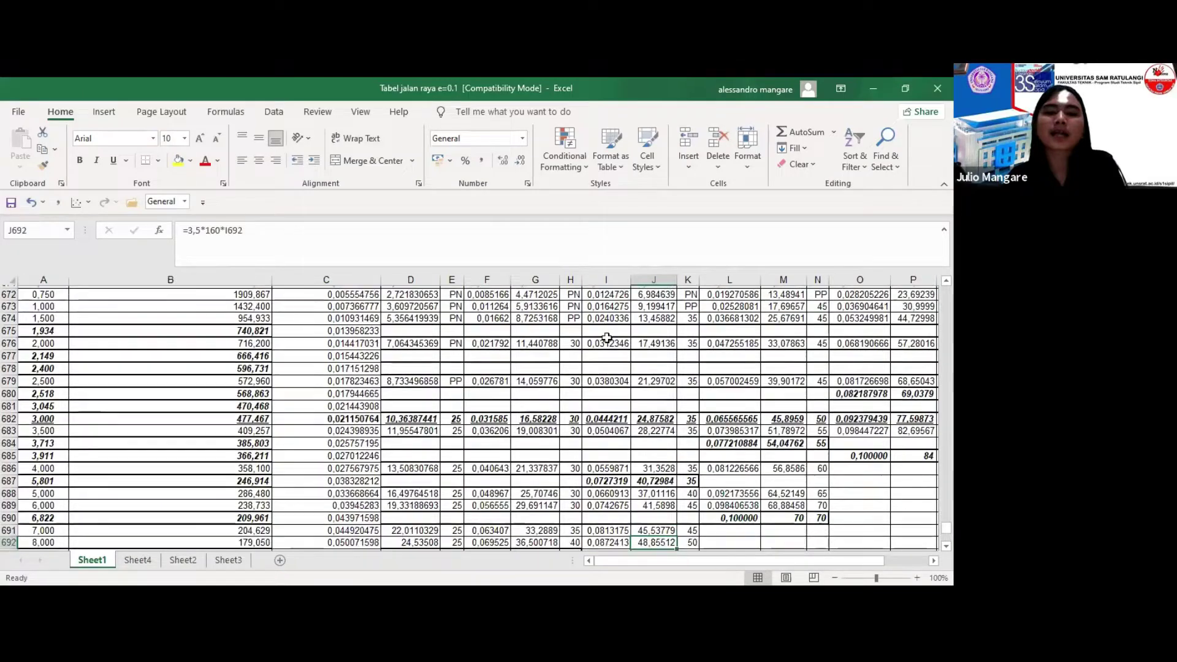
key(Down)
key(Down)
key(Down)
key(Down)
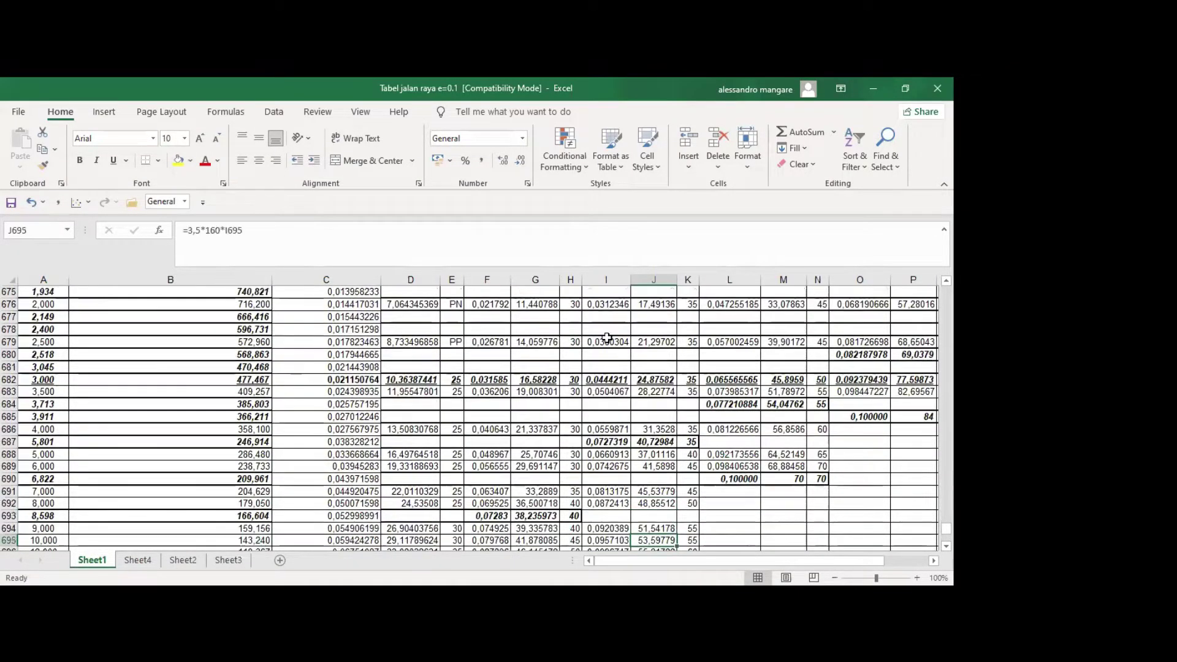
key(Down)
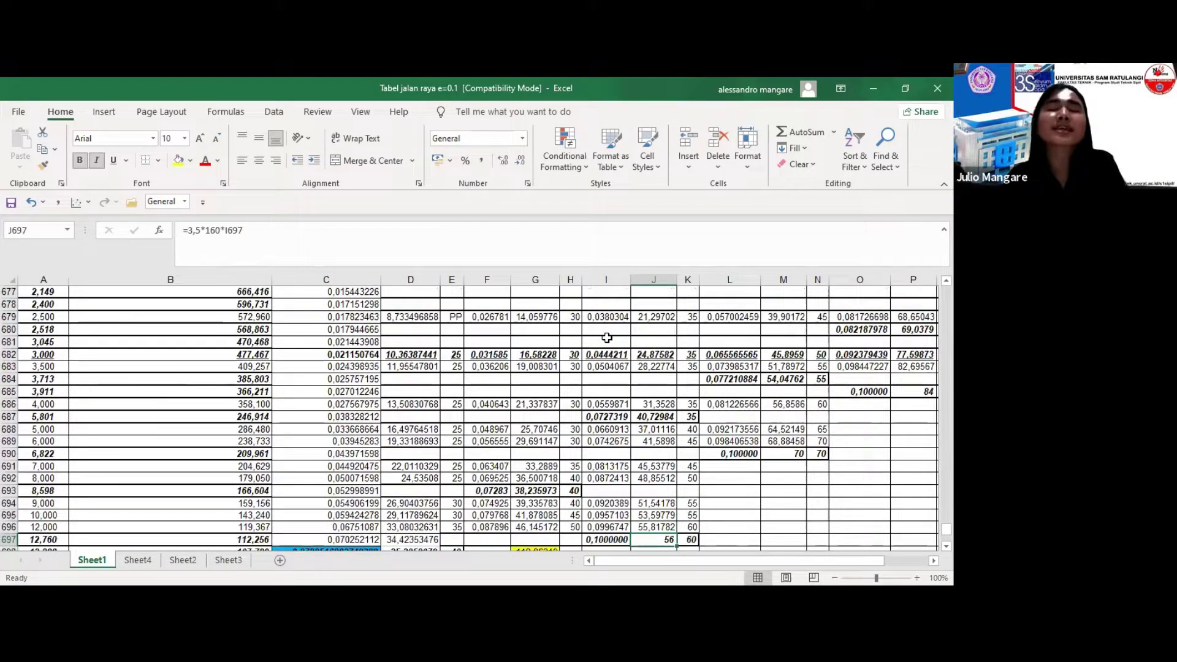
key(Up)
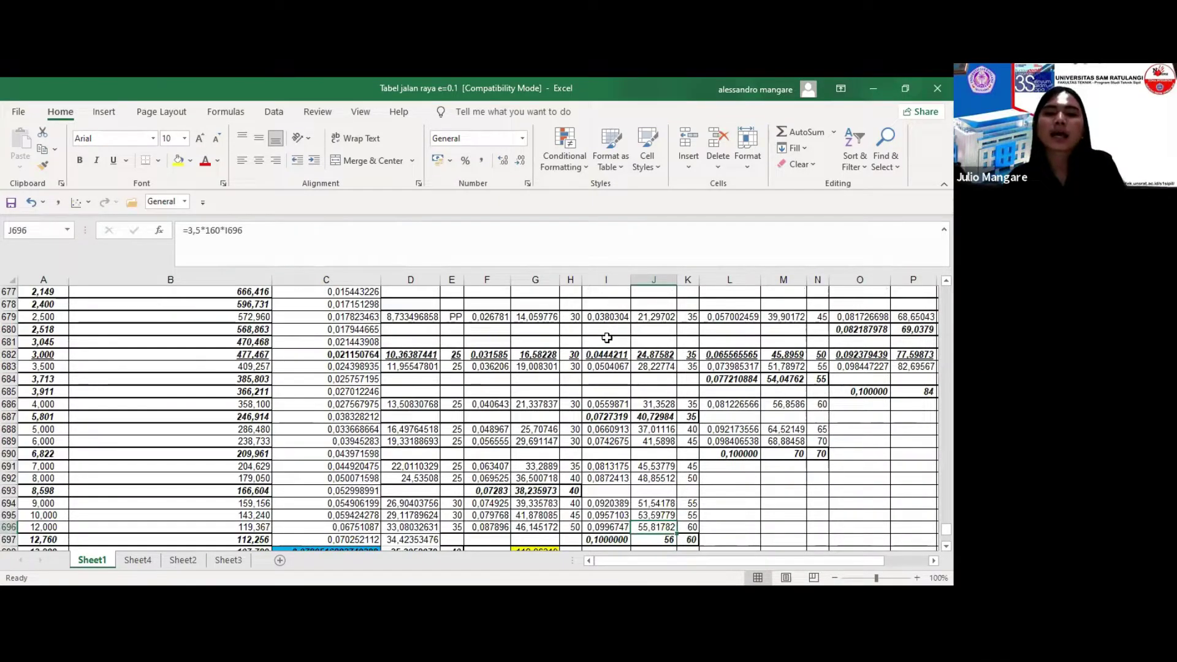
key(Down)
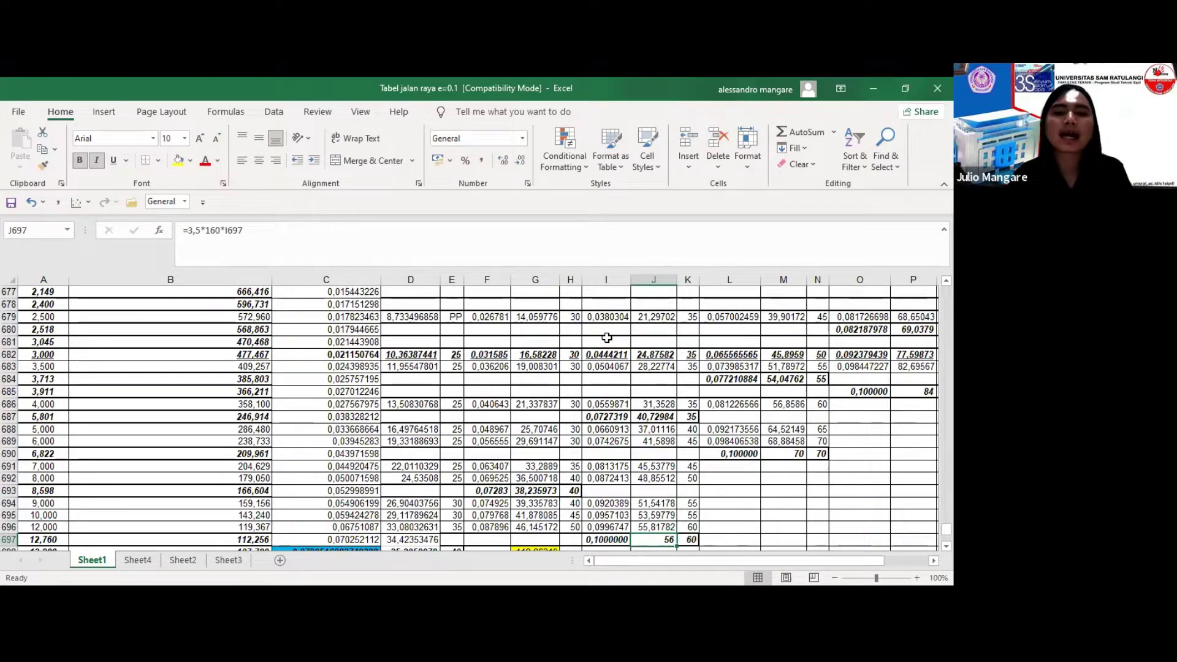
Trace row 697 back from the 60 km/jam block to inspect its R (m) and D (derajat) formulas.
key(Left)
key(Left)
key(Left)
key(Left)
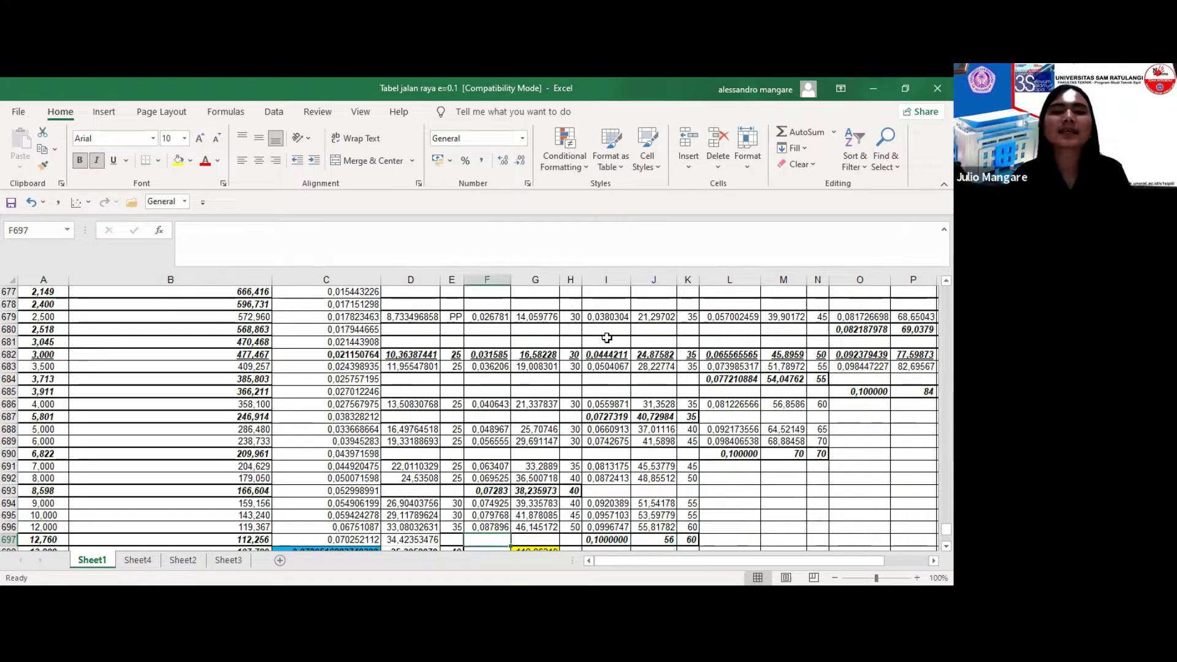
key(Left)
key(Left)
key(Left)
key(Left)
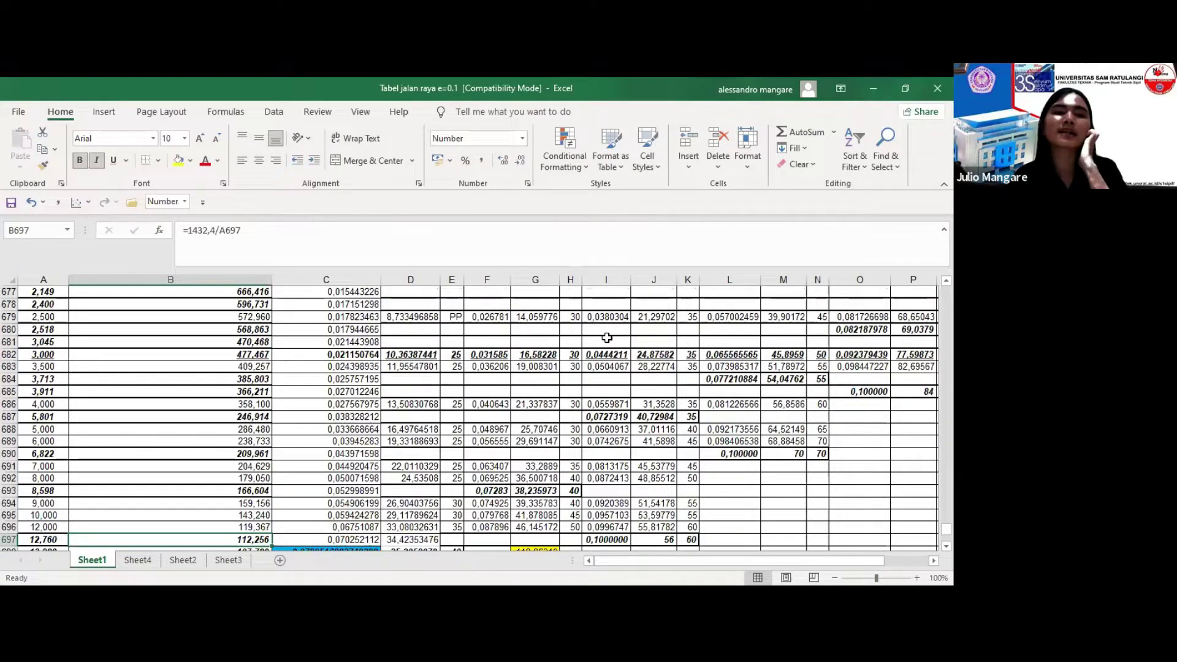
key(Left)
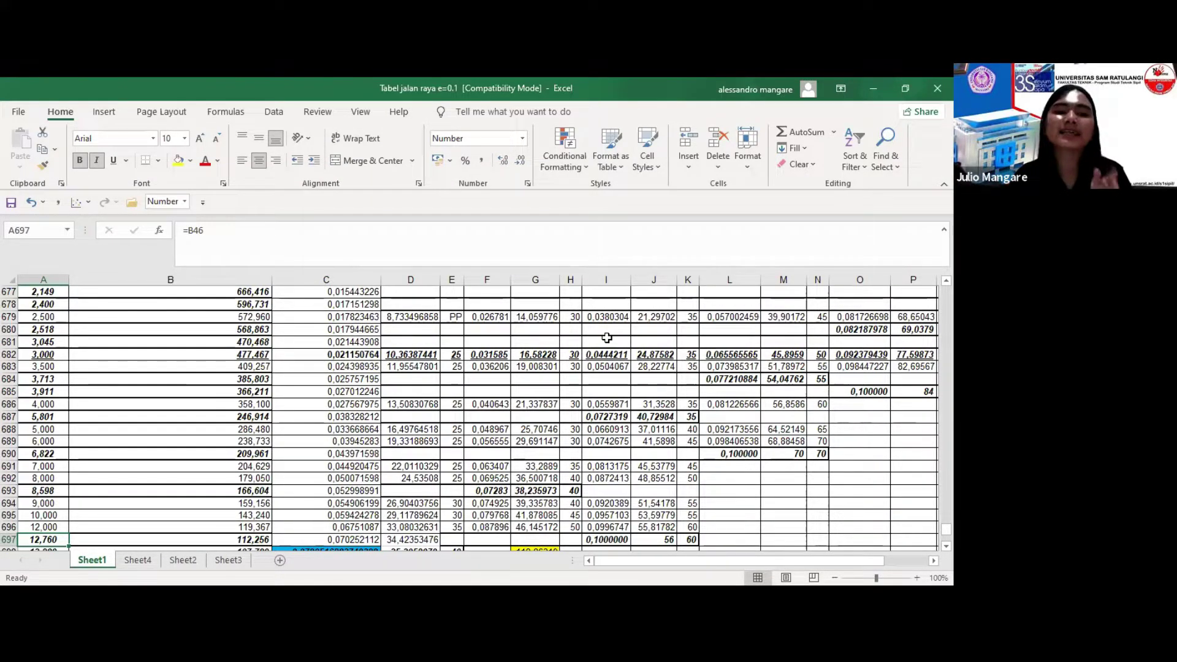
Inspect the 40 km/jam e and Ls formulas in row 697, continuing across to the 60 km/jam rounded value.
key(Right)
key(Right)
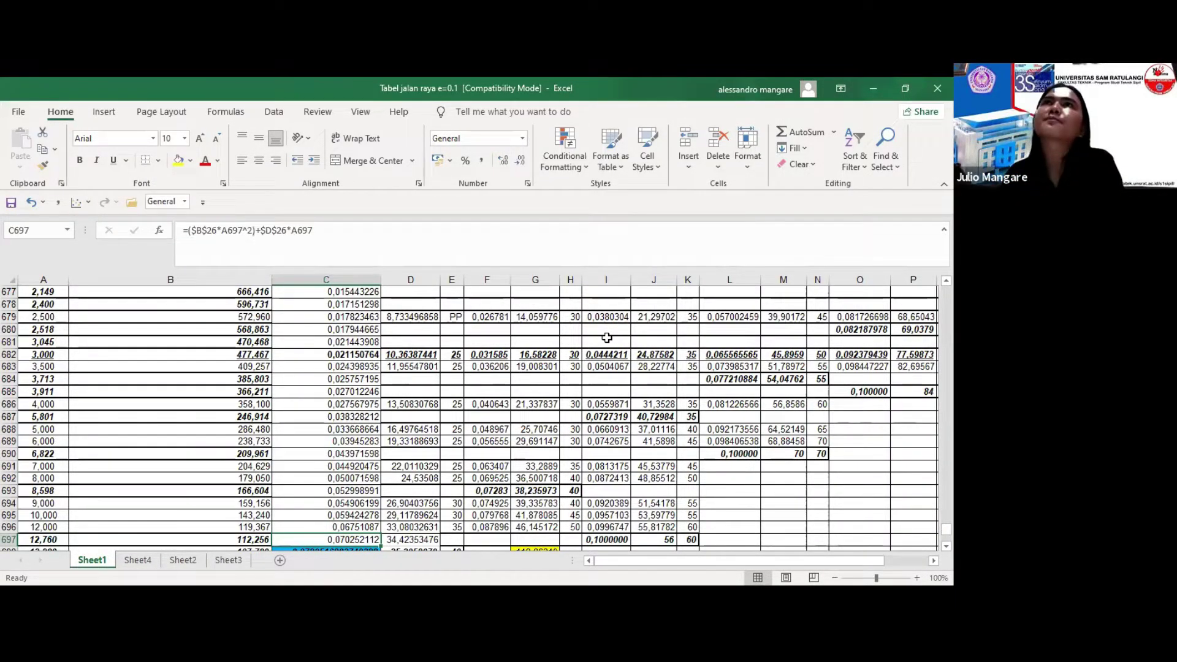
key(Right)
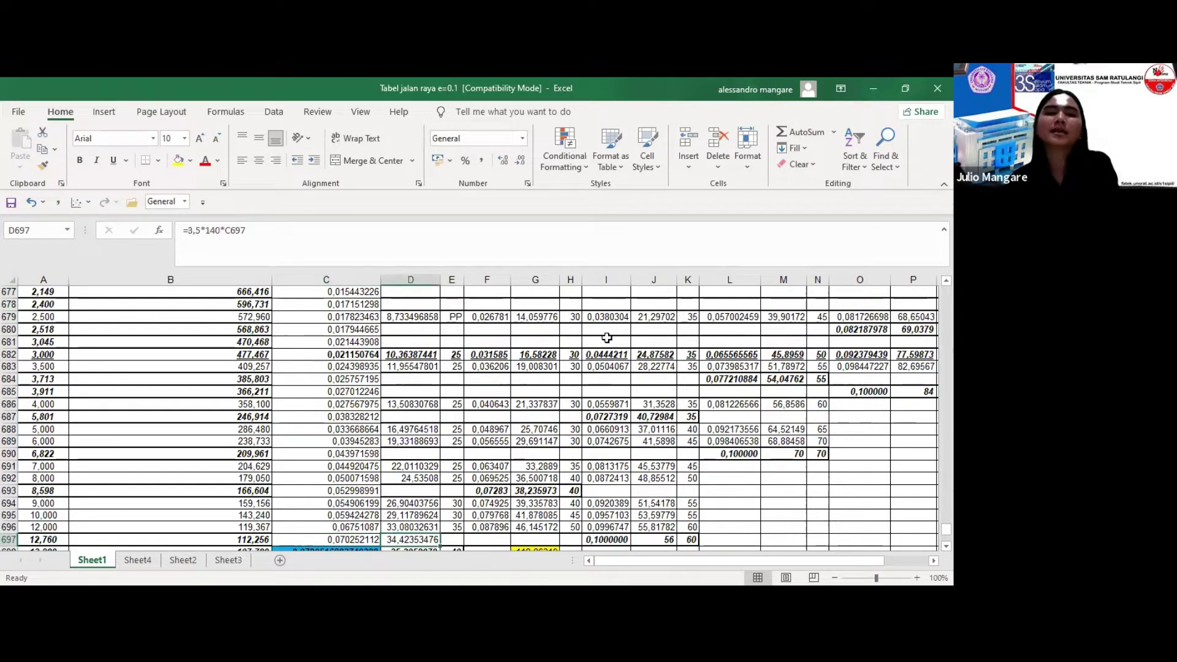
key(Right)
key(Right)
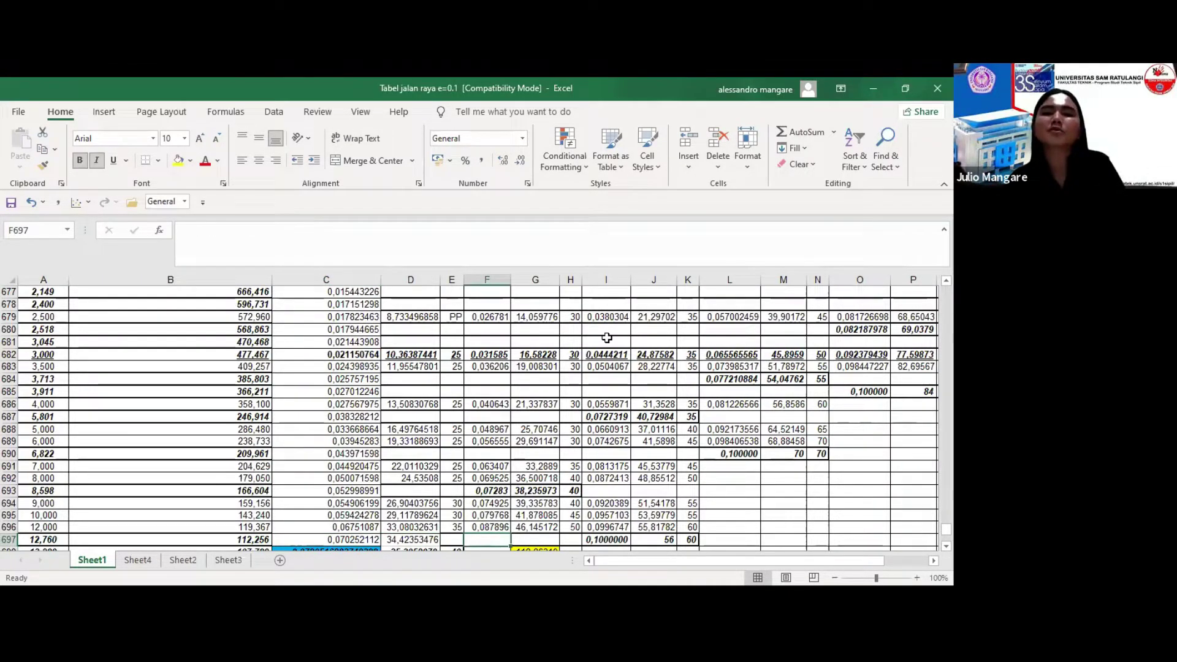
key(Right)
key(Right)
key(Right)
key(Right)
key(Right)
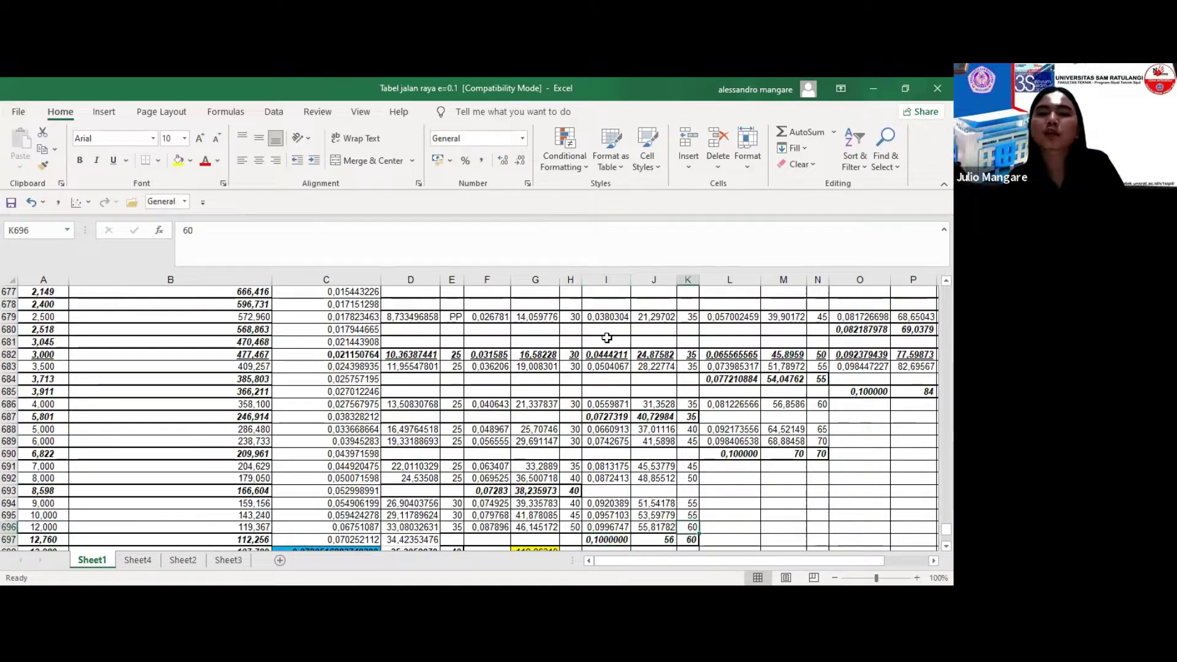
Review the rounded (~) column of the 60 km/jam block upward from row 696 to above the table header.
key(Up)
key(Up)
key(Up)
key(Up)
key(Up)
key(Up)
key(Up)
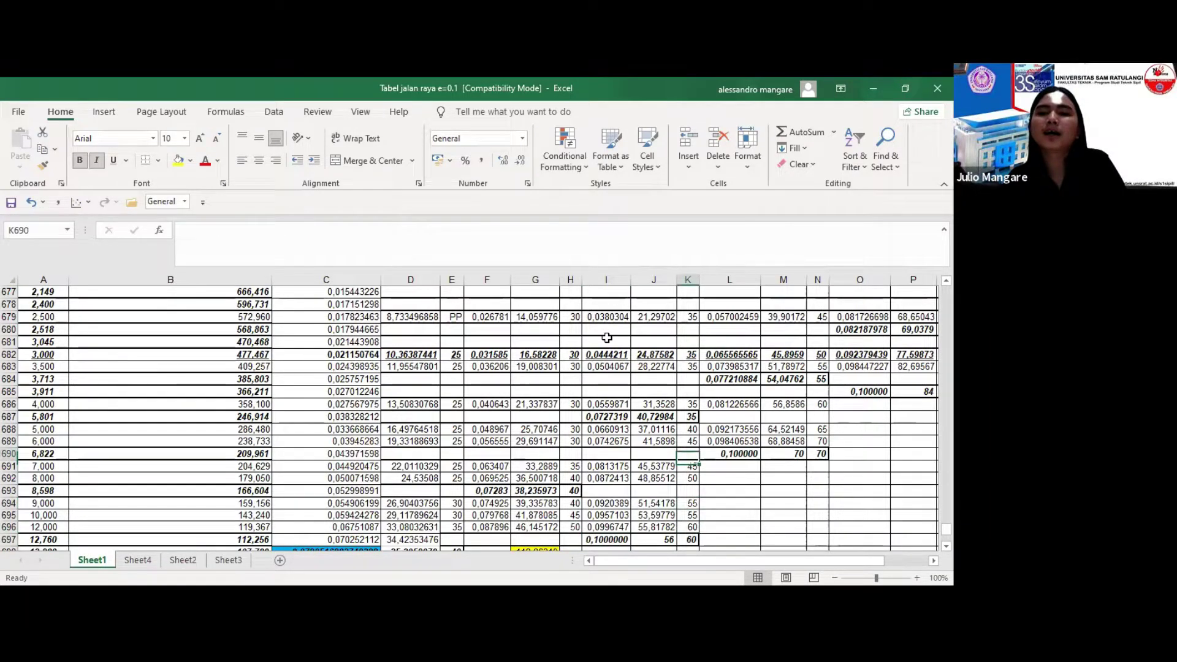
key(Up)
key(Up)
key(Up)
key(Up)
key(Up)
key(Up)
key(Up)
key(Up)
key(Up)
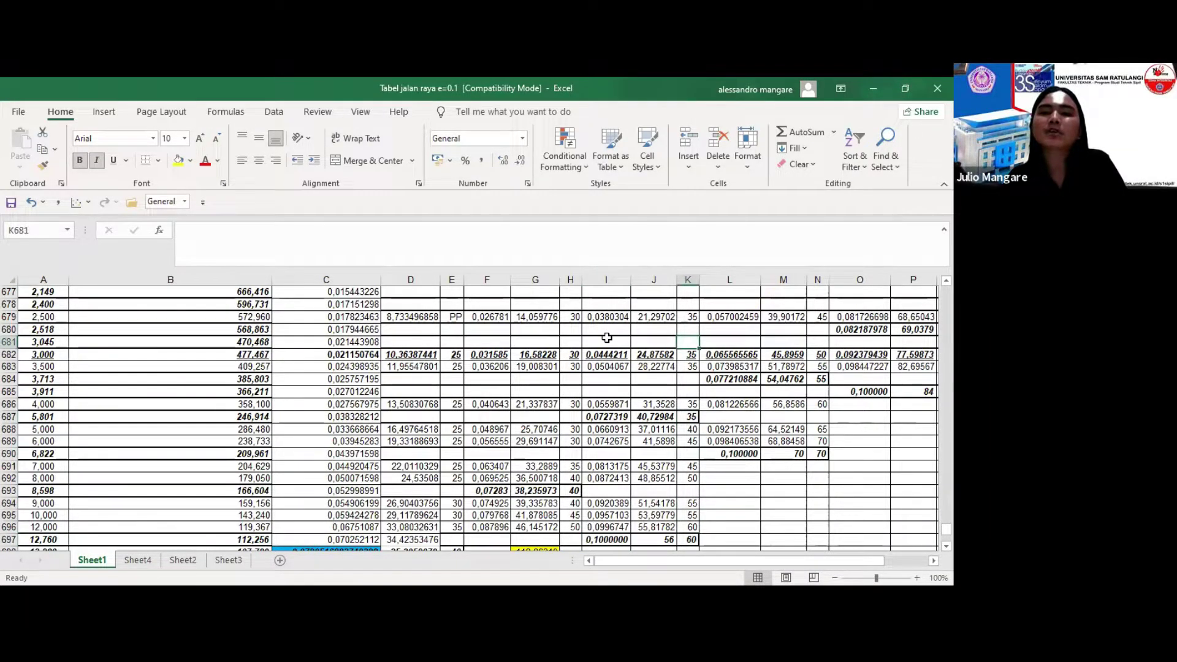
key(Up)
key(Up)
key(Up)
key(Up)
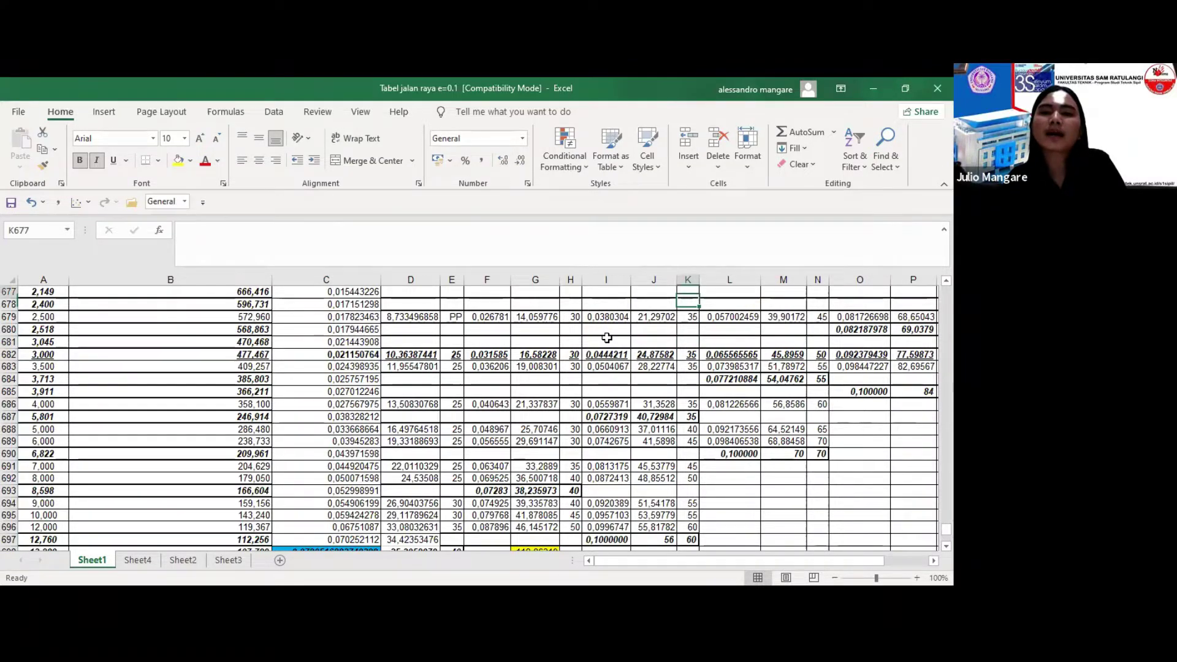
key(Up)
key(Up)
key(Up)
key(Up)
key(Up)
key(Up)
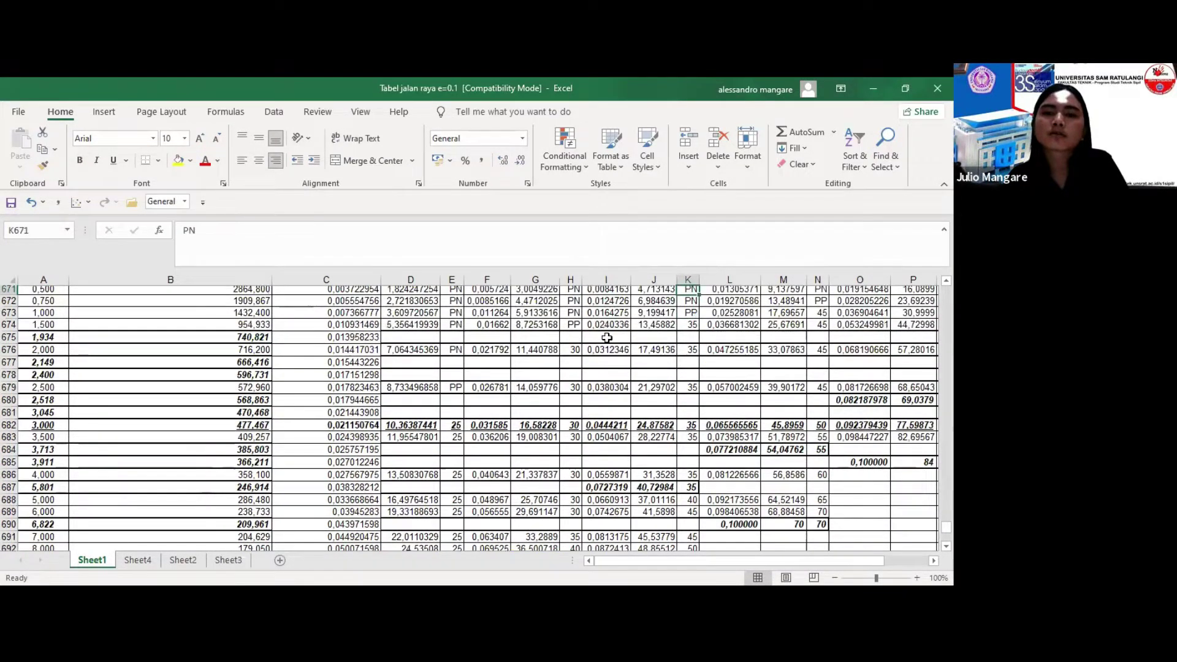
key(Up)
key(Up)
key(Up)
key(Up)
key(Up)
key(Up)
key(Up)
key(Up)
key(Up)
key(Up)
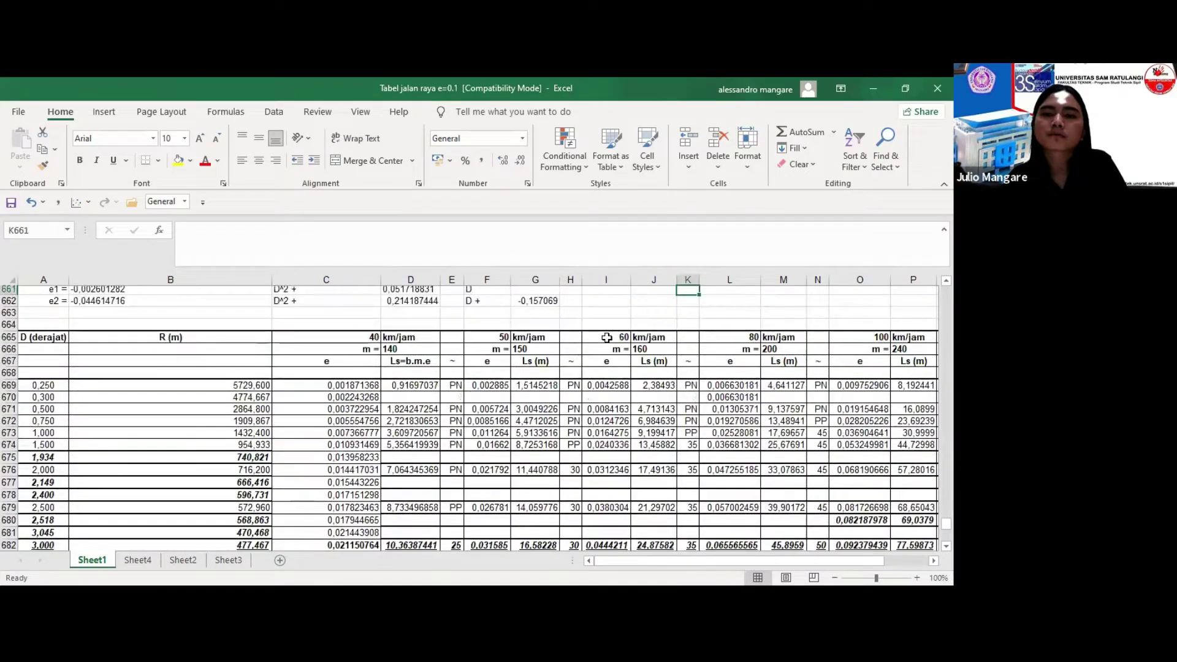
Inspect the 60 km/jam Ls (m) formulas from 0,250 to 0,750 degrees, opening the one in J672 to show its cell reference.
key(Down)
key(Left)
scroll(606, 338, up, 2)
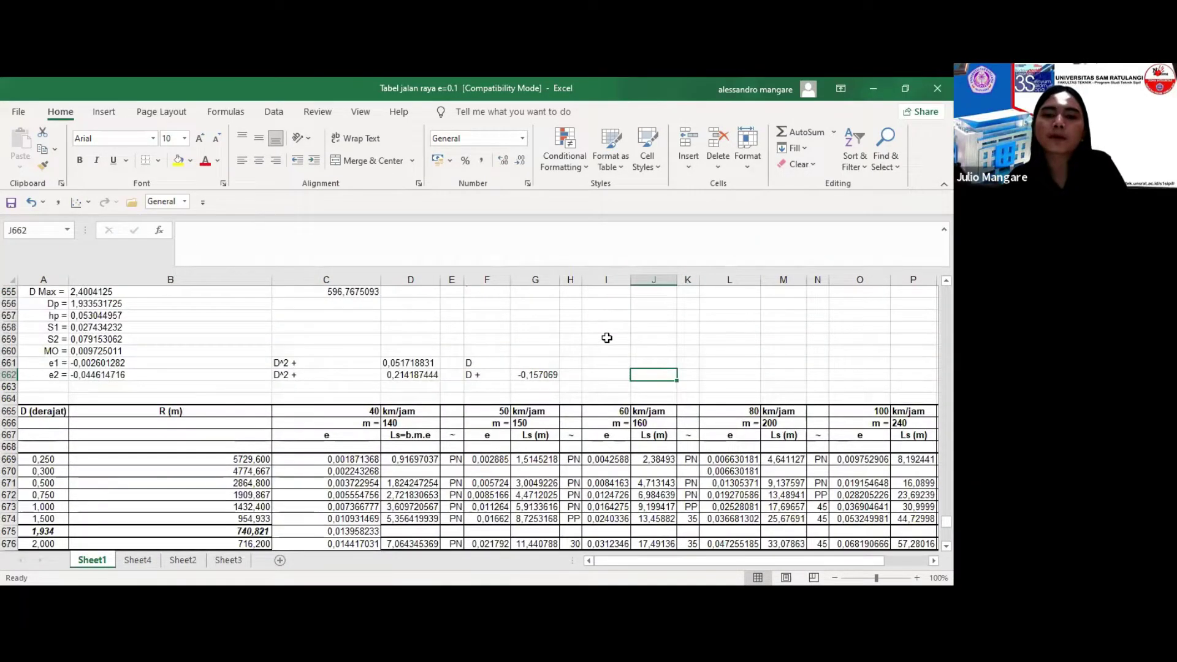
key(Down)
key(Down)
key(Down)
key(Down)
key(Down)
key(Down)
key(Down)
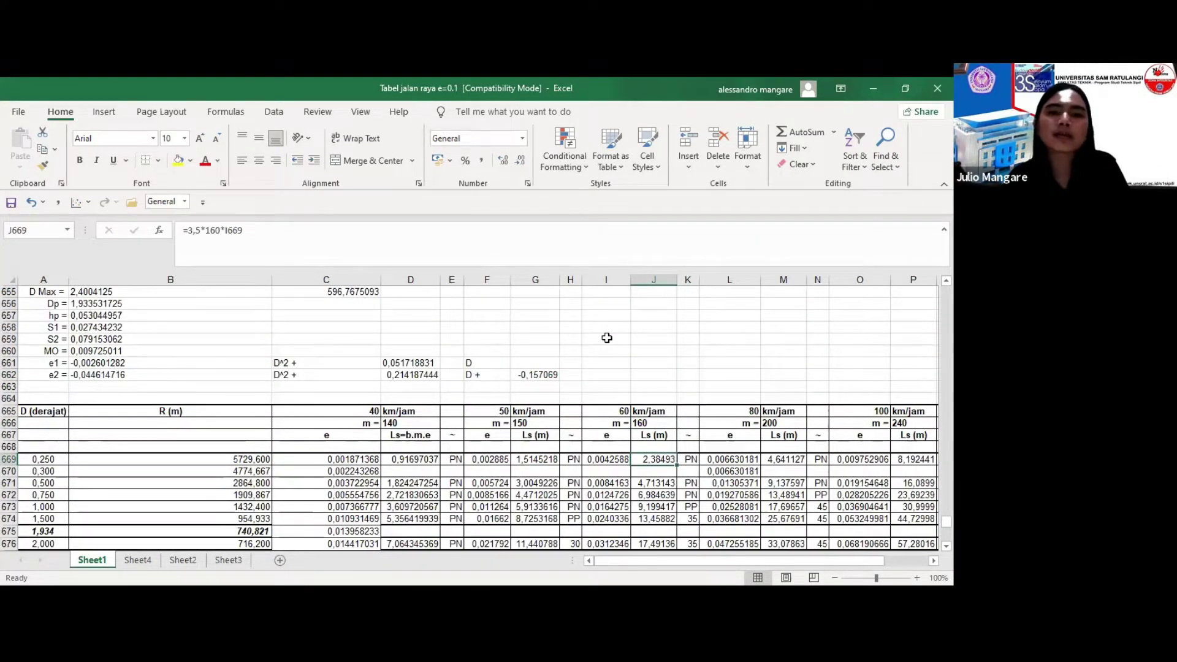
key(Down)
key(Up)
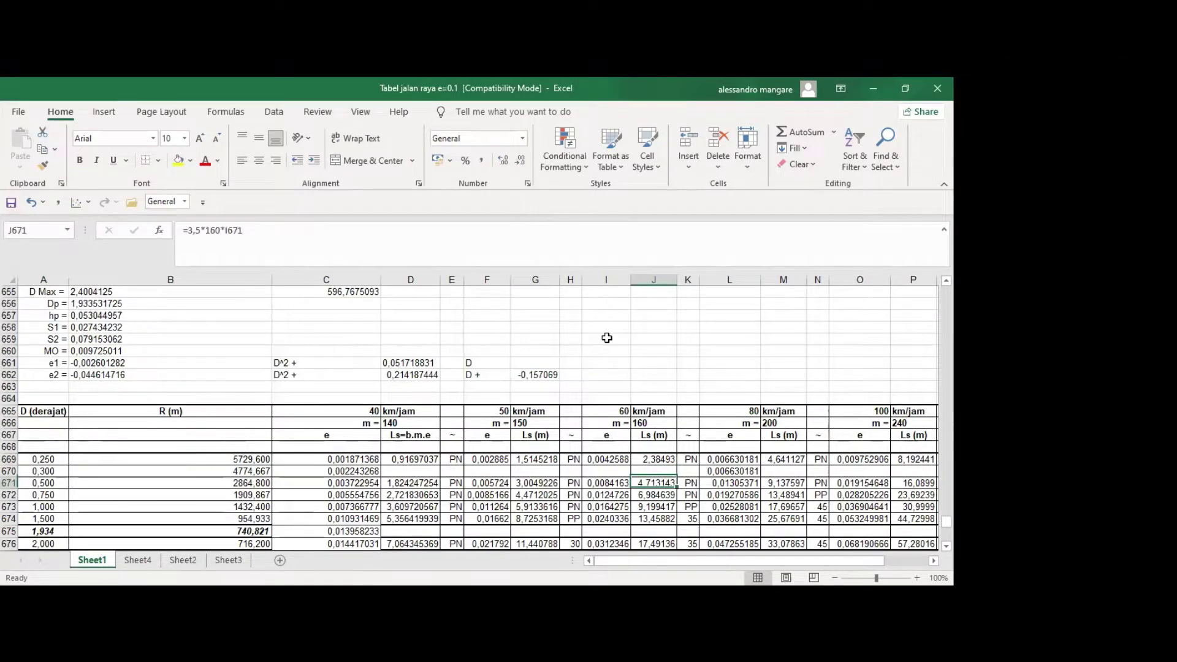
key(Down)
key(Down)
key(Down)
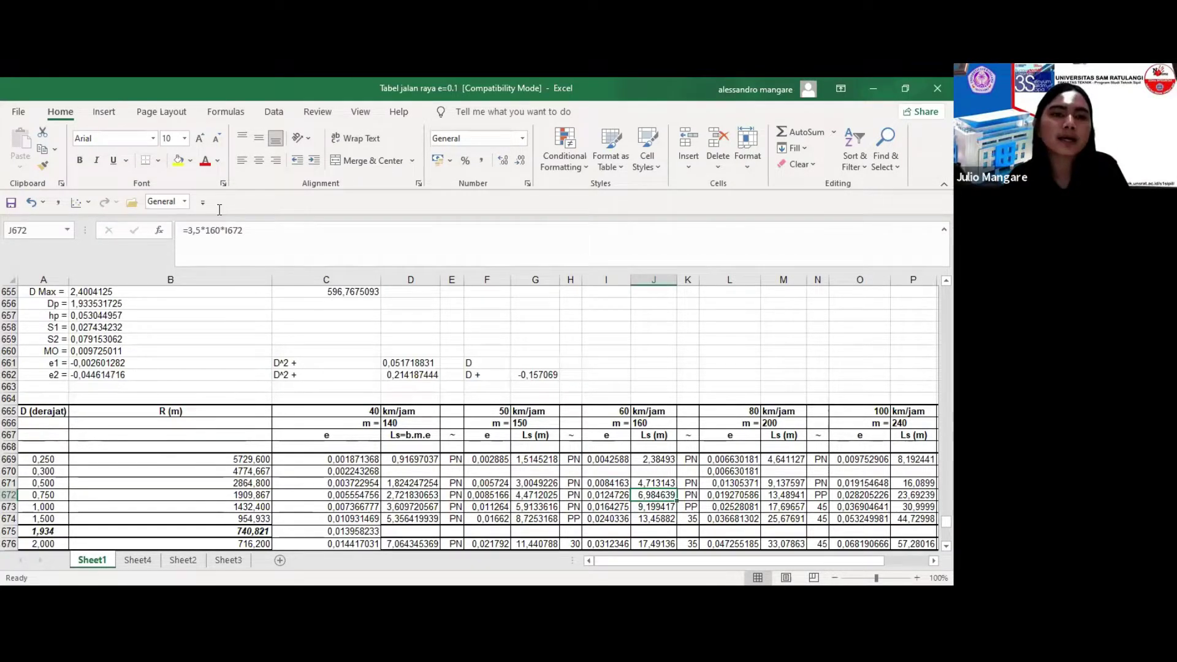
click(250, 232)
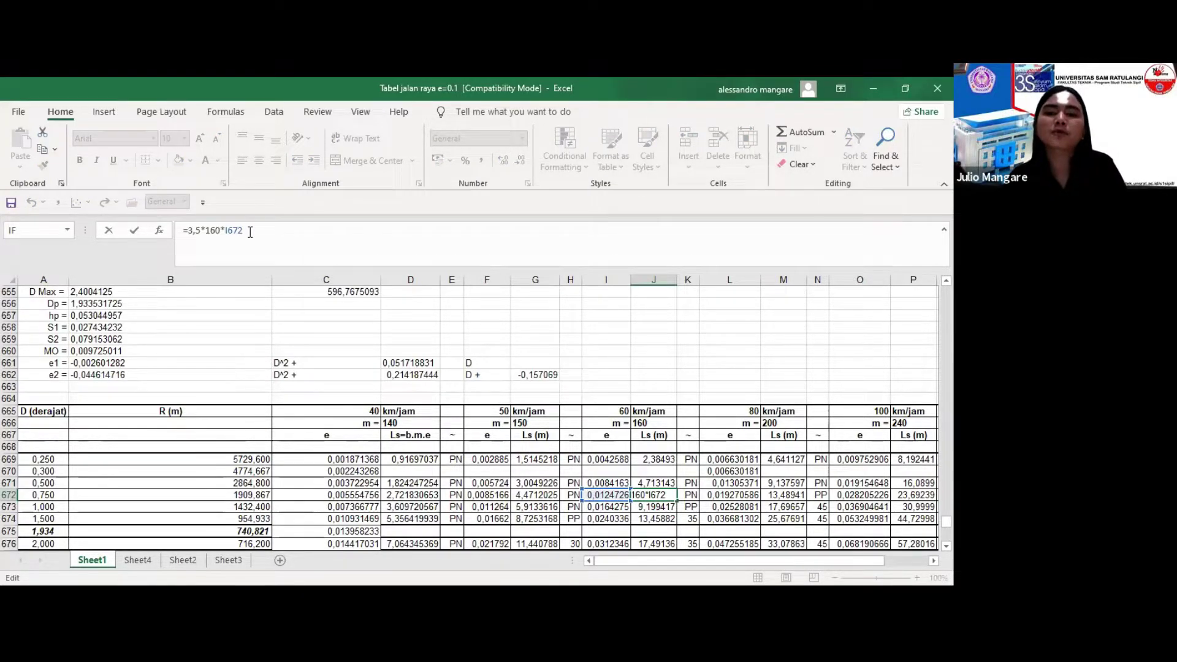
key(Return)
Check the remaining Ls (m) formulas in the 60 km/jam block from 1,500 degrees down to the end of the block at row 699.
key(Down)
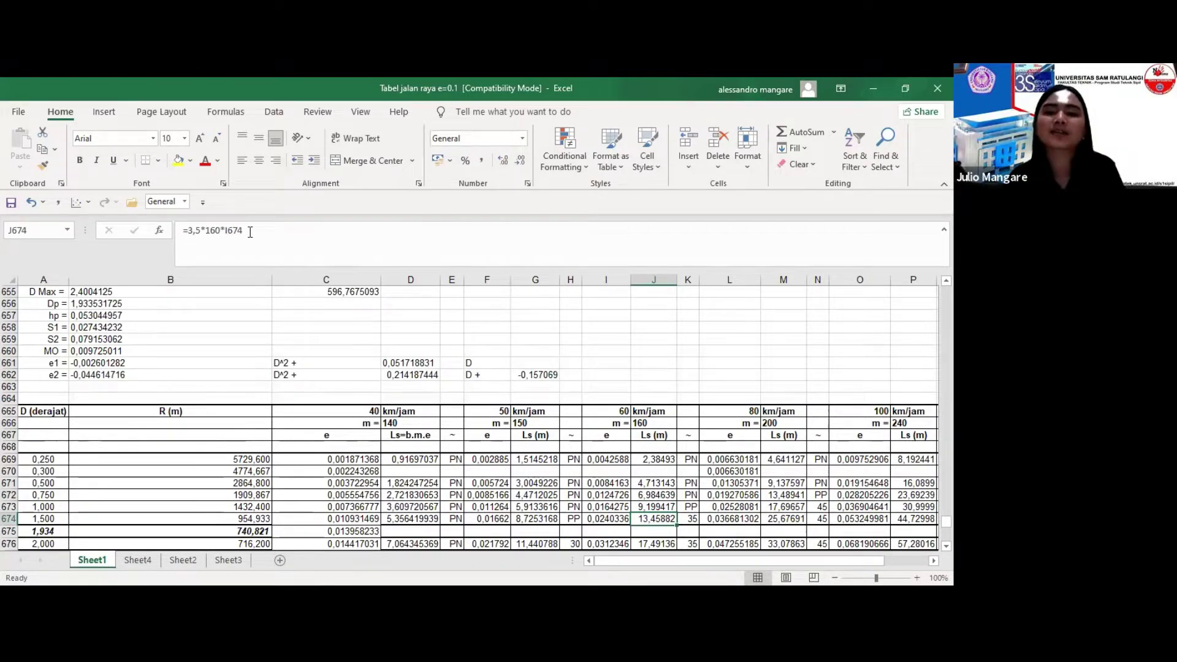
key(Down)
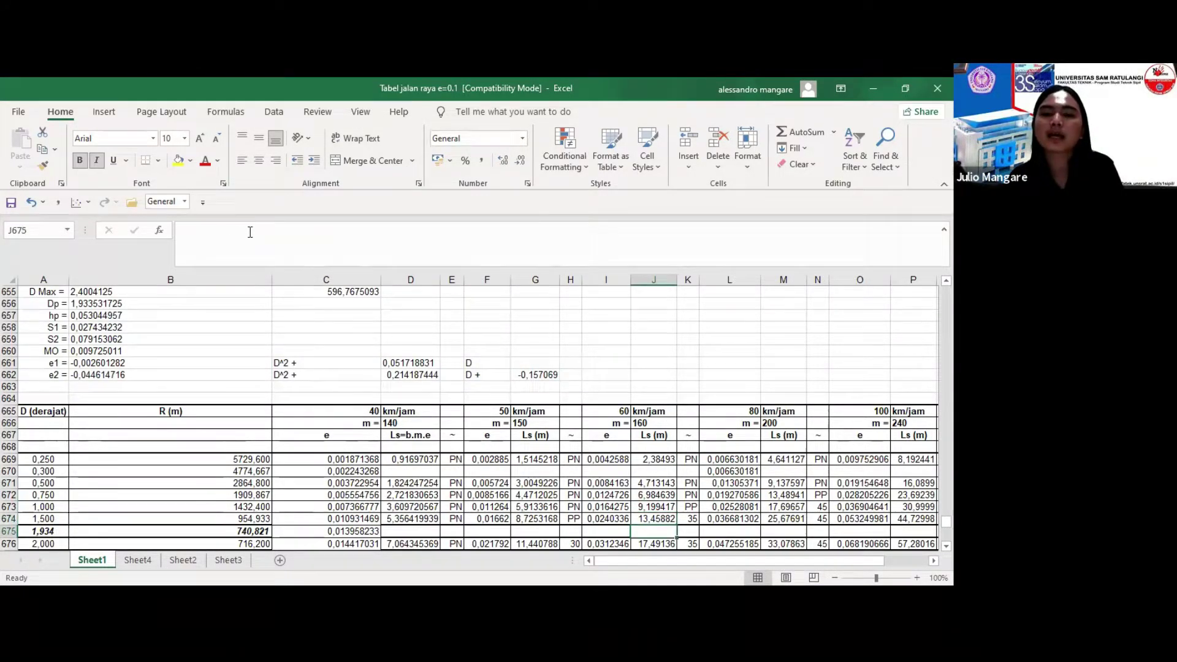
key(Down)
key(Down)
key(Down)
key(Down)
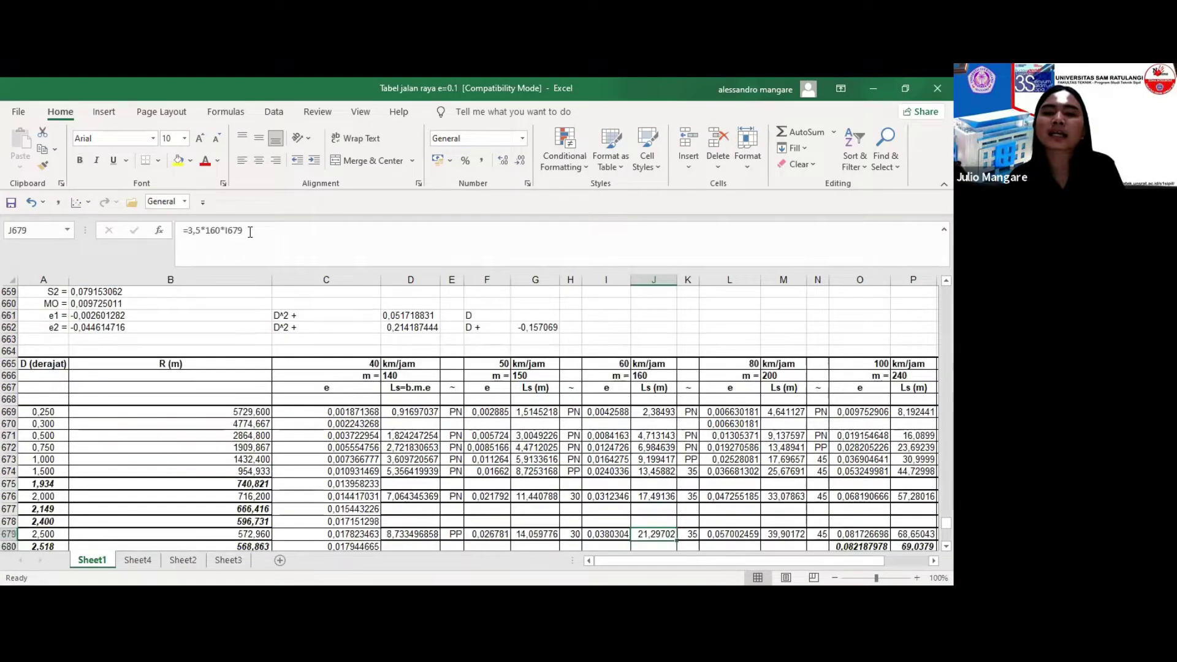
key(Down)
key(Down)
key(Down)
key(Down)
key(Down)
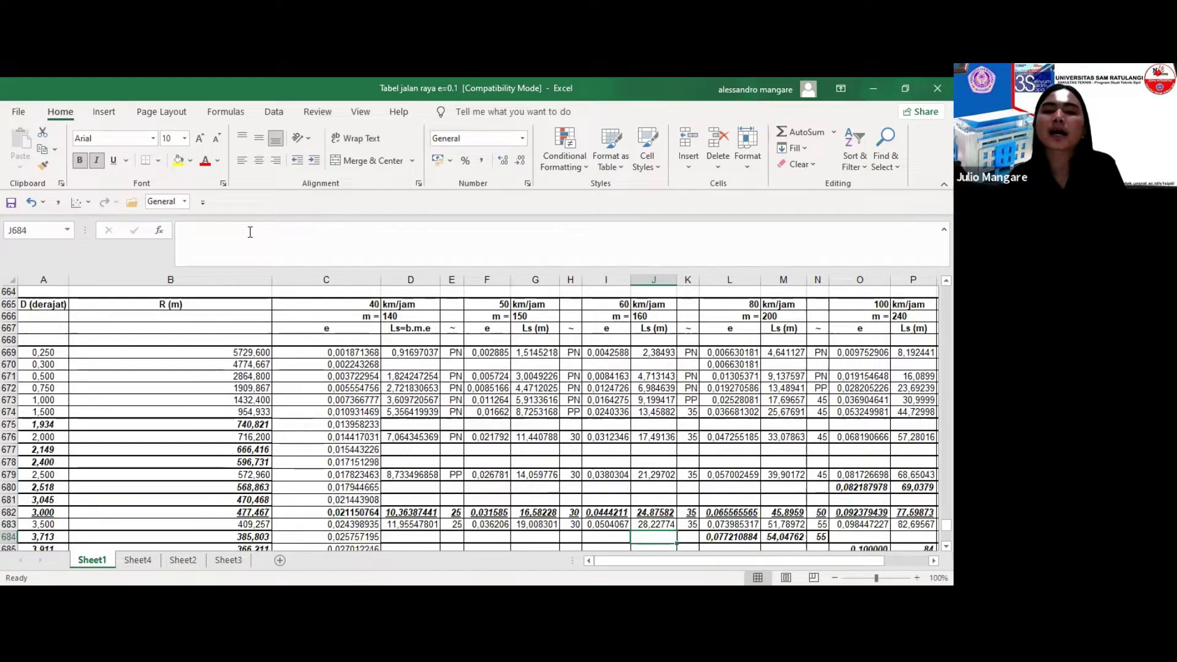
key(Down)
key(Down)
key(Down)
key(Down)
key(Down)
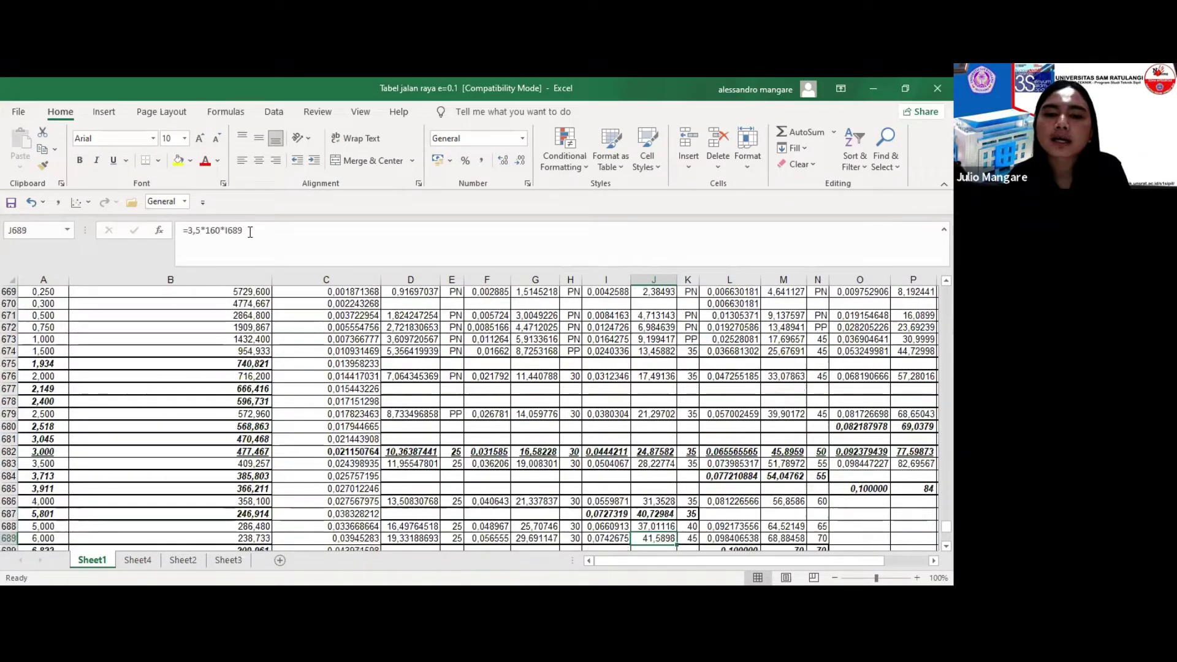
key(Down)
key(Down)
key(Down)
key(Down)
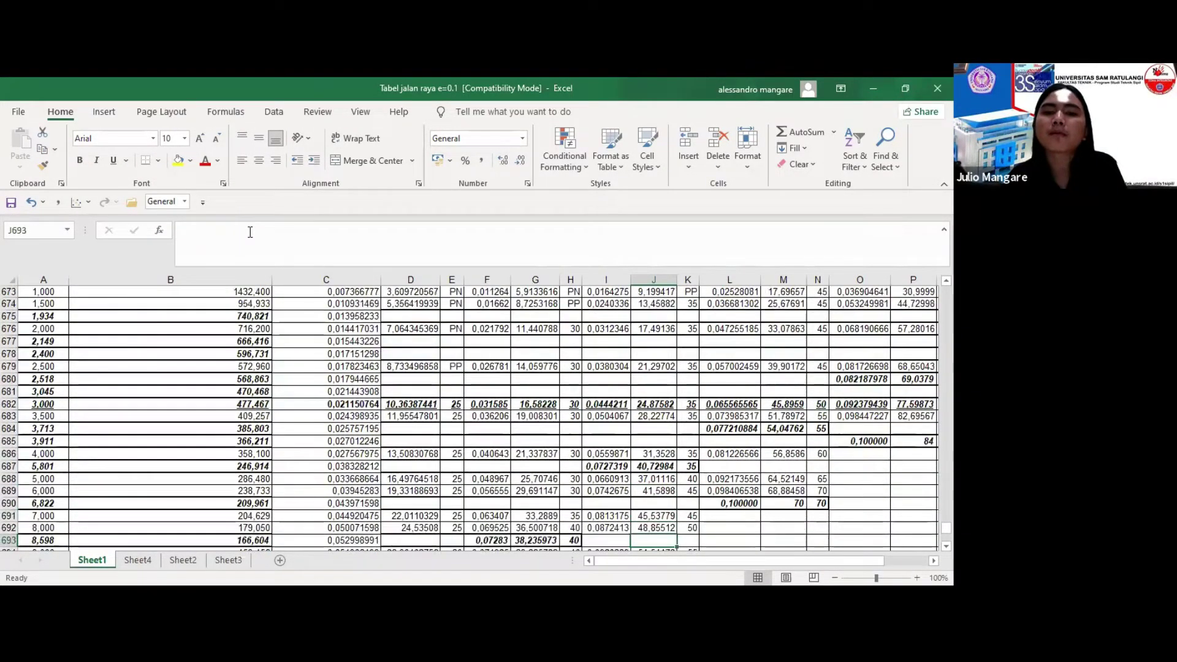
key(Down)
key(Down)
key(Down)
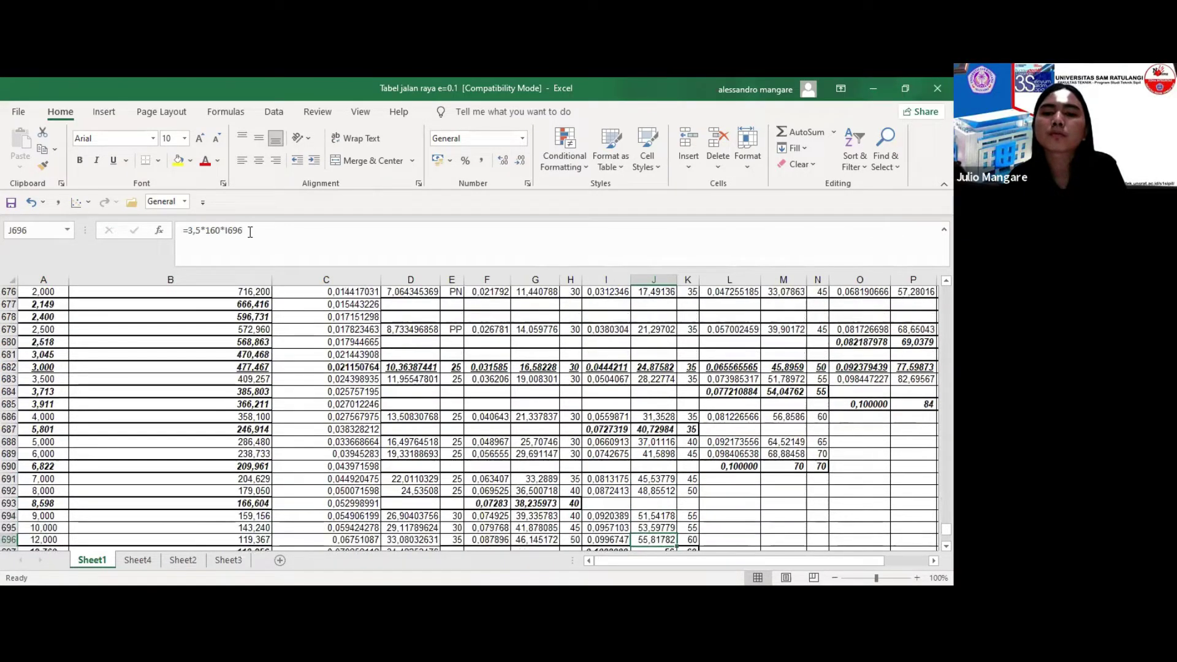
key(Down)
key(Down)
key(Down)
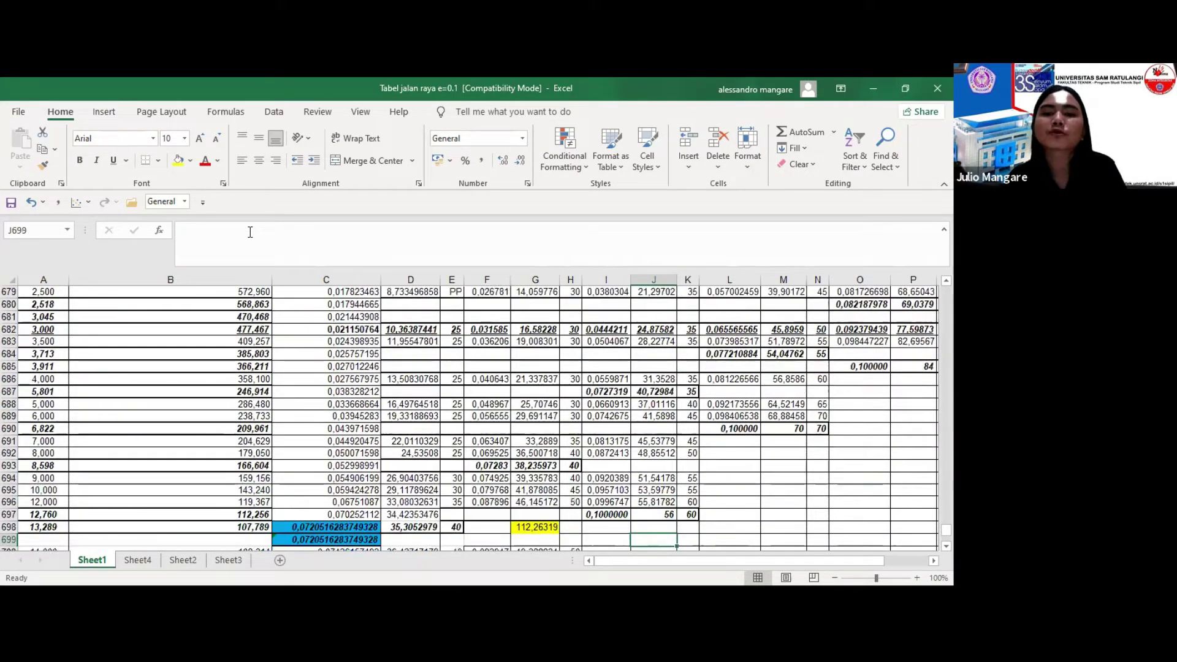
Recheck the Ls (m) formulas in the 60 km/jam block upward from below row 699 to the 5,000-degree row.
scroll(251, 231, down, 1)
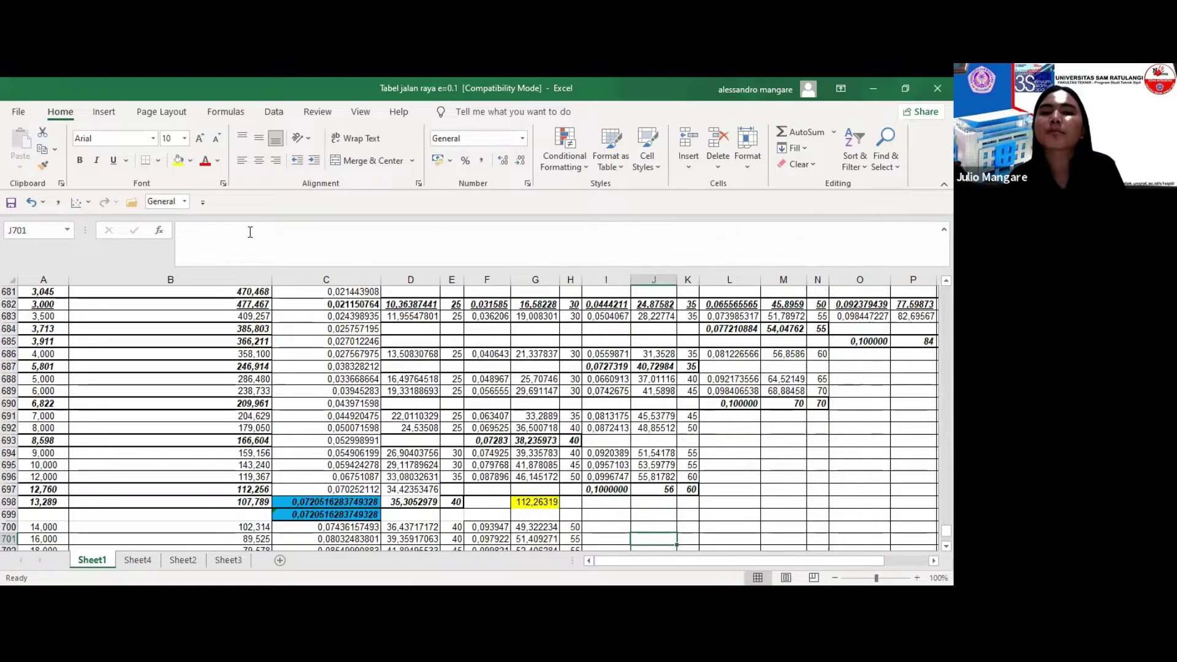
key(Up)
key(Up)
key(Up)
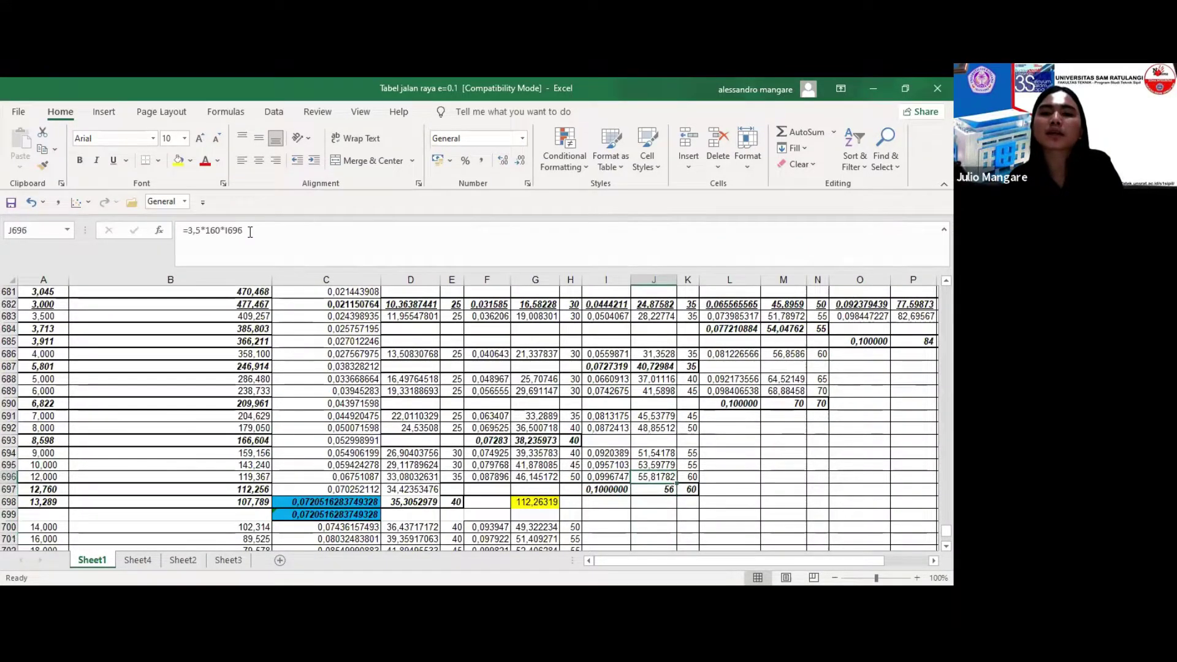
key(Up)
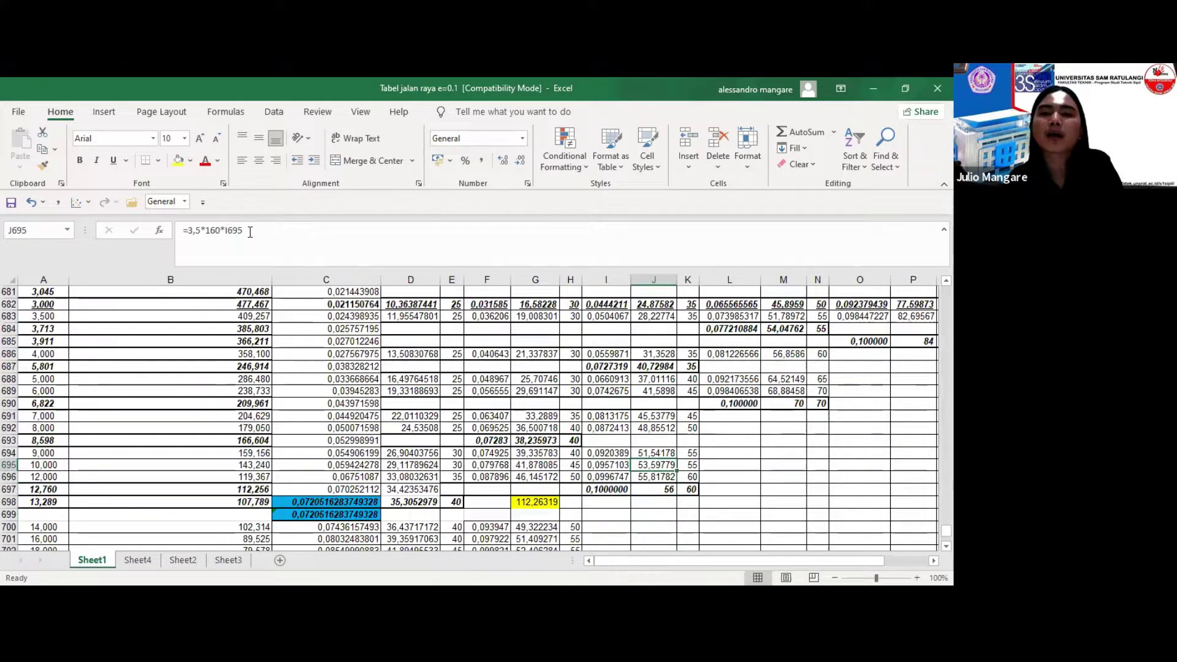
key(Up)
key(Up)
key(Up)
key(Up)
key(Up)
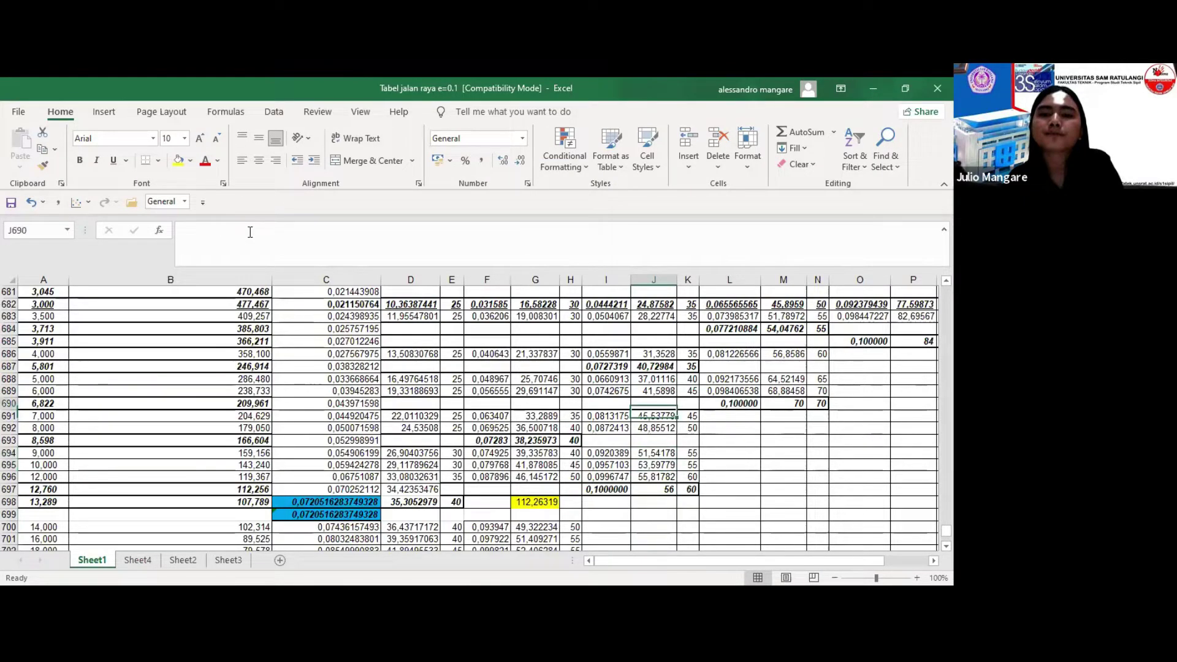
key(Up)
key(Up)
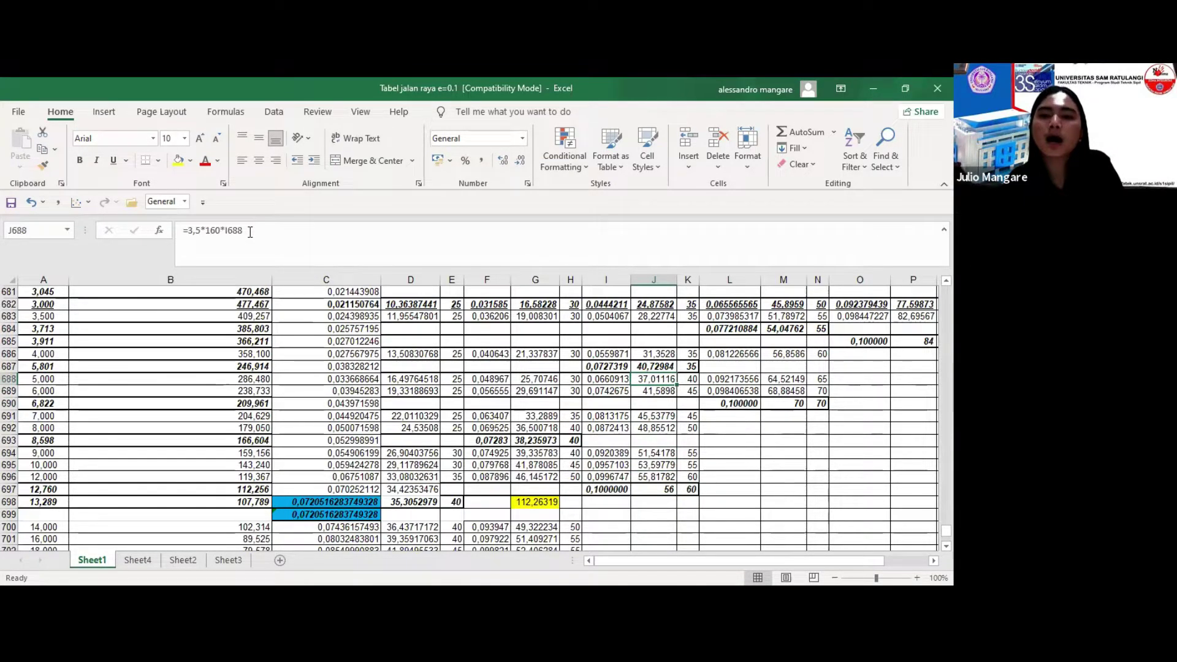
Continue reviewing the 60 km/jam Ls (m) formulas upward from 5,801 degrees to row 659 above the table header.
key(Up)
key(Up)
key(Up)
key(Up)
key(Up)
key(Up)
key(Up)
key(Up)
key(Up)
key(Up)
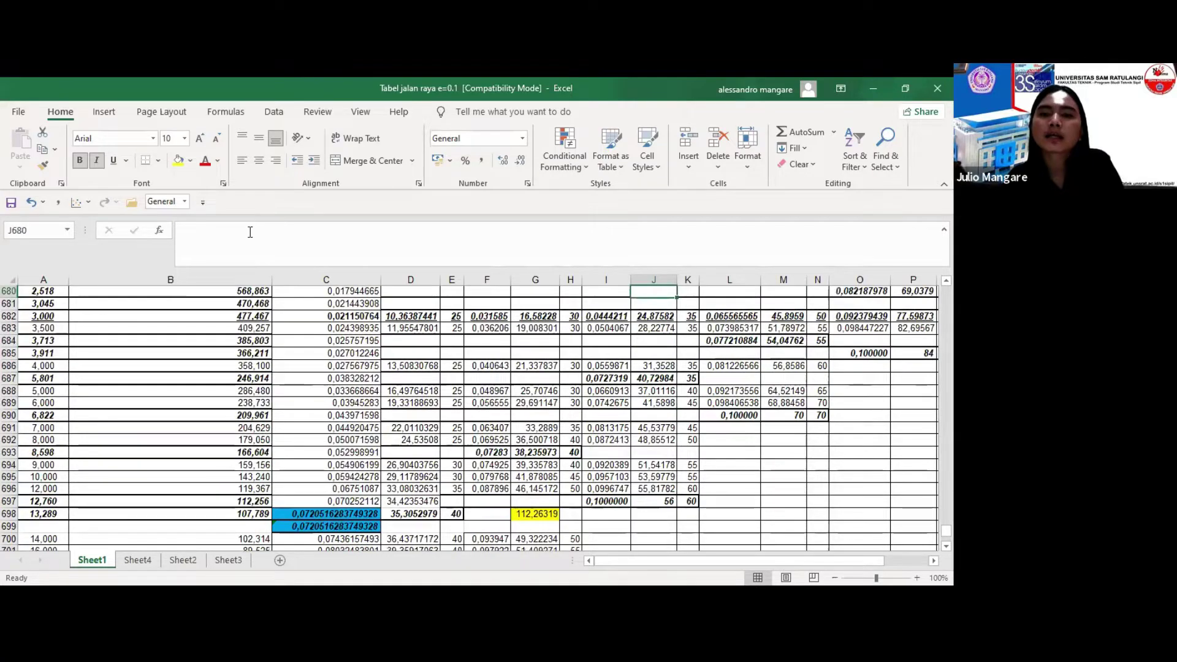
key(Up)
key(Up)
key(Up)
key(Up)
key(Up)
key(Up)
key(Up)
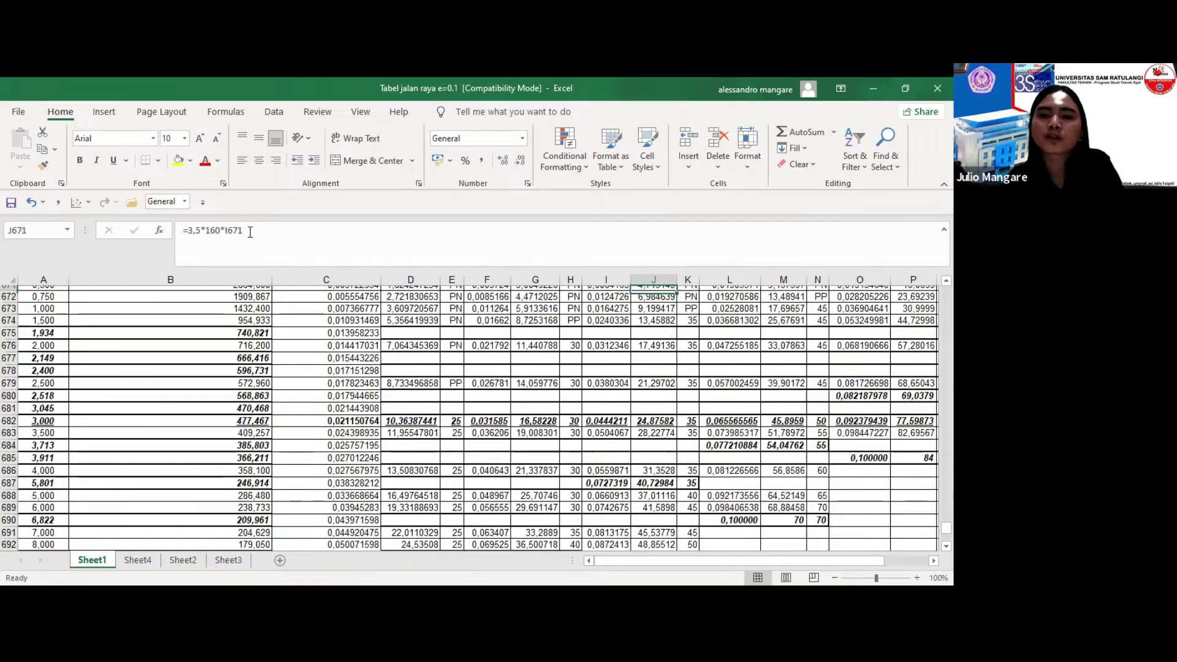
key(Up)
key(Up)
key(Up)
key(Up)
key(Up)
key(Up)
key(Up)
key(Up)
key(Up)
key(Up)
key(Up)
key(Up)
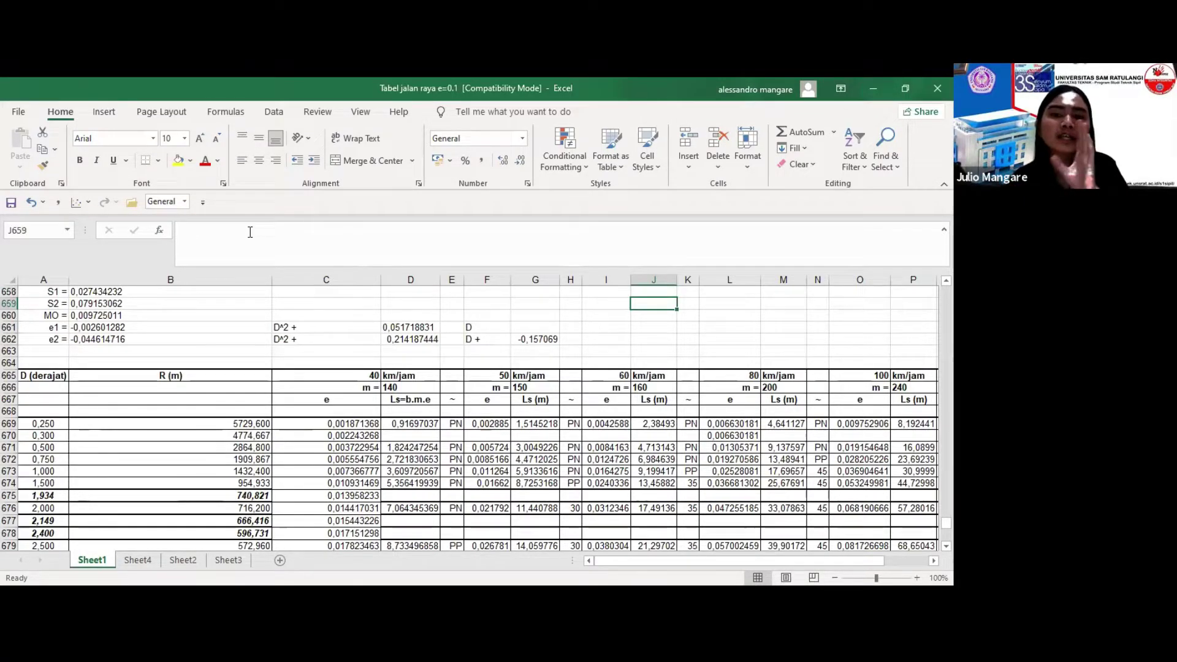
Examine the rounded (~) column of the 60 km/jam block from above the table header down to the 2,518-degree row.
key(Down)
key(Right)
key(Down)
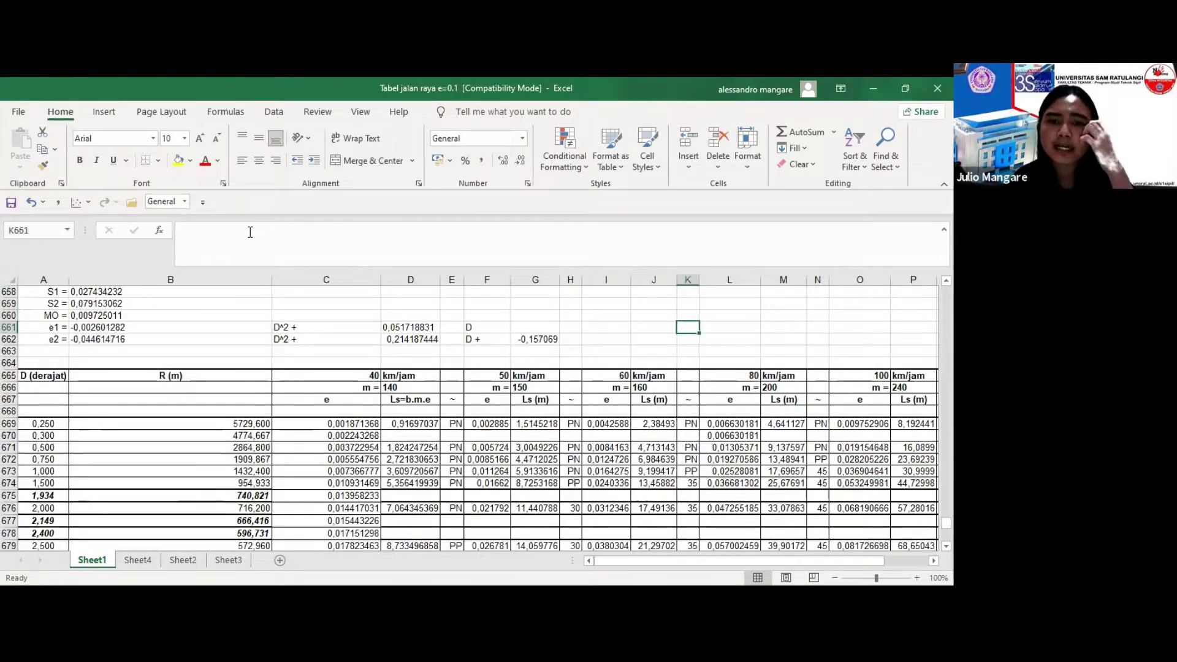
key(Down)
key(Down)
key(Down)
key(Down)
key(Down)
key(Down)
key(Down)
key(Down)
key(Down)
key(Down)
key(Down)
key(Down)
key(Down)
key(Down)
key(Down)
key(Down)
key(Down)
key(Down)
key(Down)
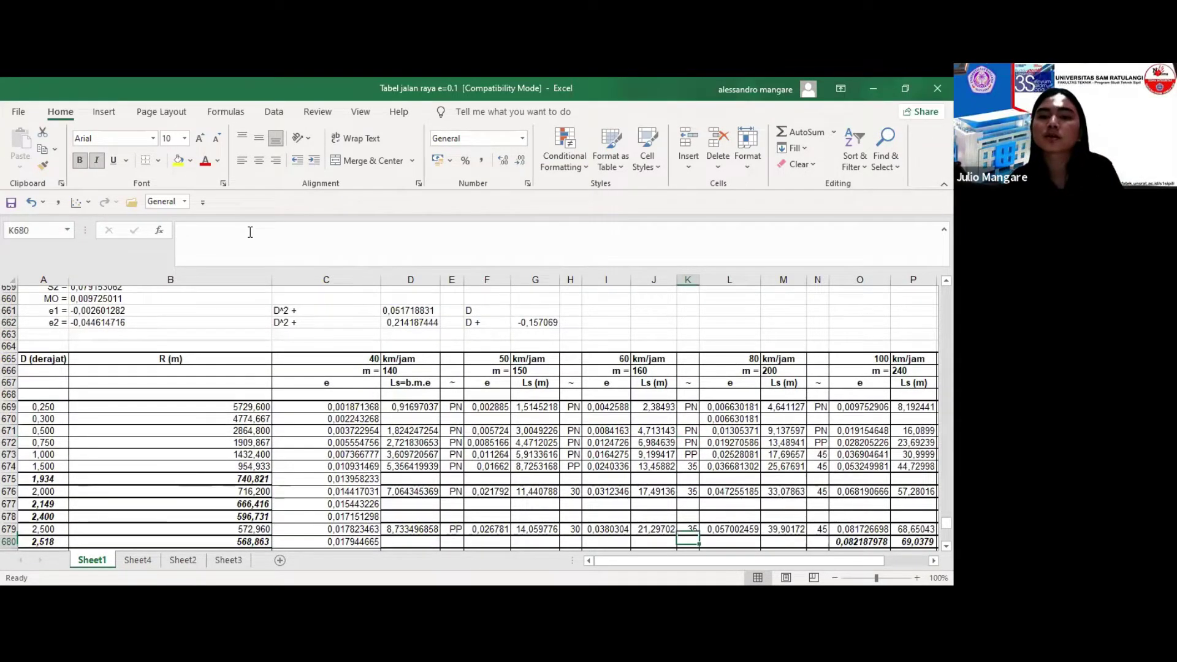
Examine the remaining rounded values of the 60 km/jam block from the 3,045-degree row down to row 699.
key(Down)
key(Down)
key(Down)
key(Down)
key(Down)
key(Down)
key(Down)
key(Down)
key(Down)
key(Down)
key(Down)
key(Down)
key(Down)
key(Down)
key(Down)
key(Down)
key(Down)
key(Down)
key(Down)
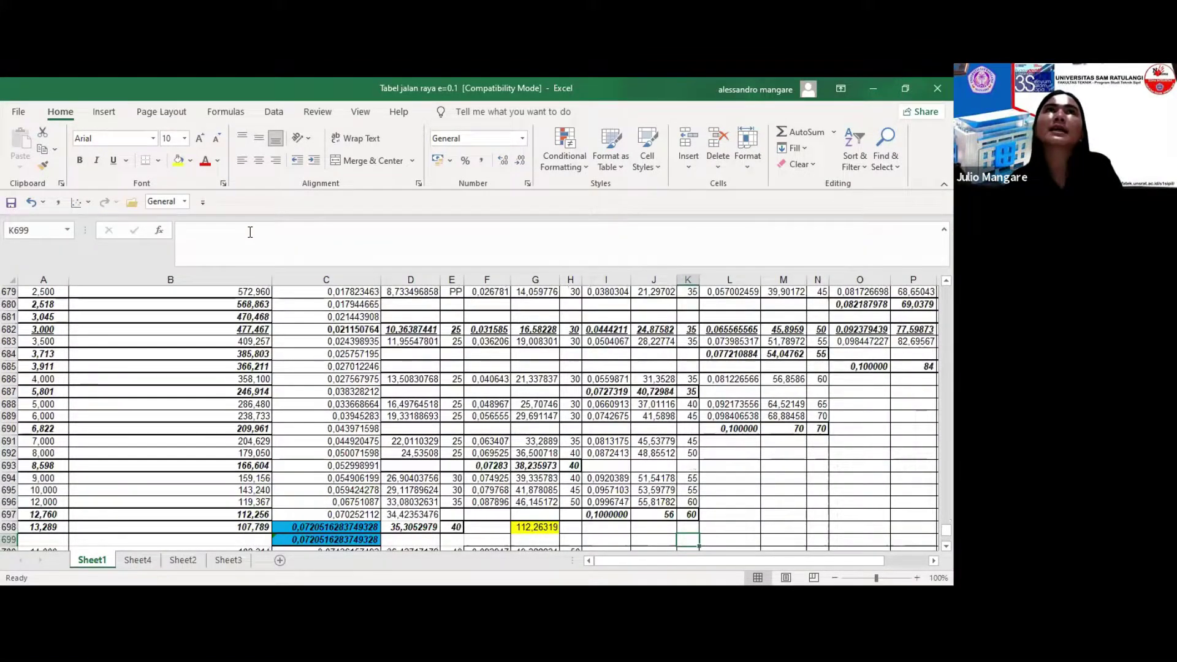
Go across row 698 to the Ls (m) column of the 80 km/jam block.
key(Up)
key(Right)
key(Right)
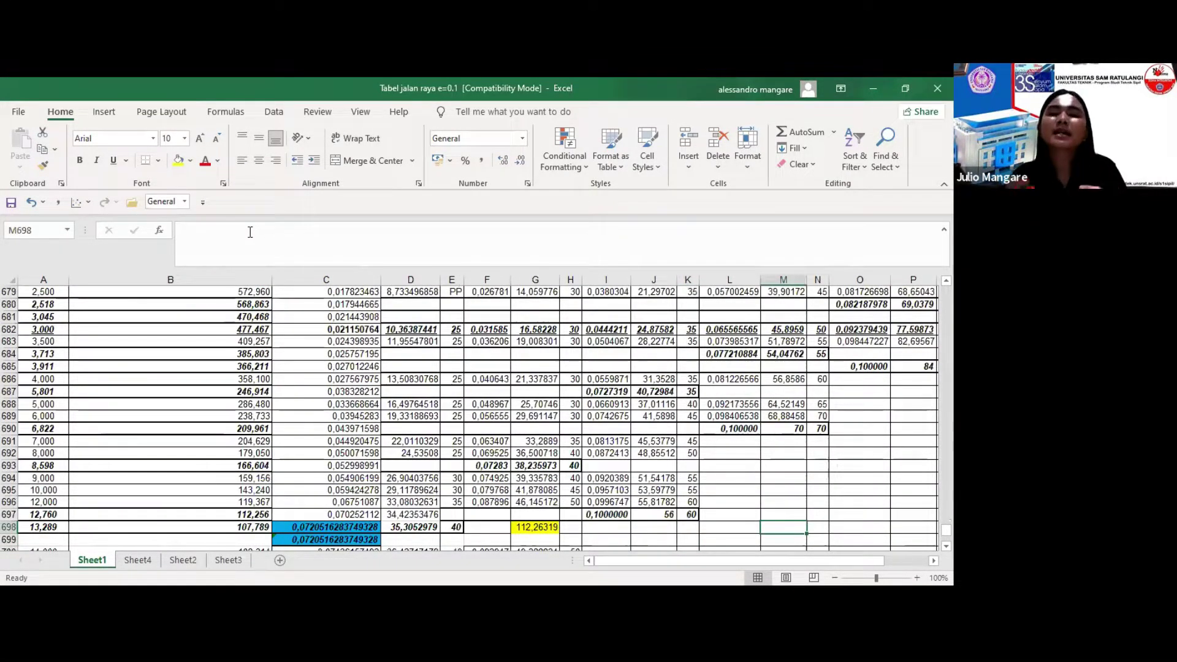